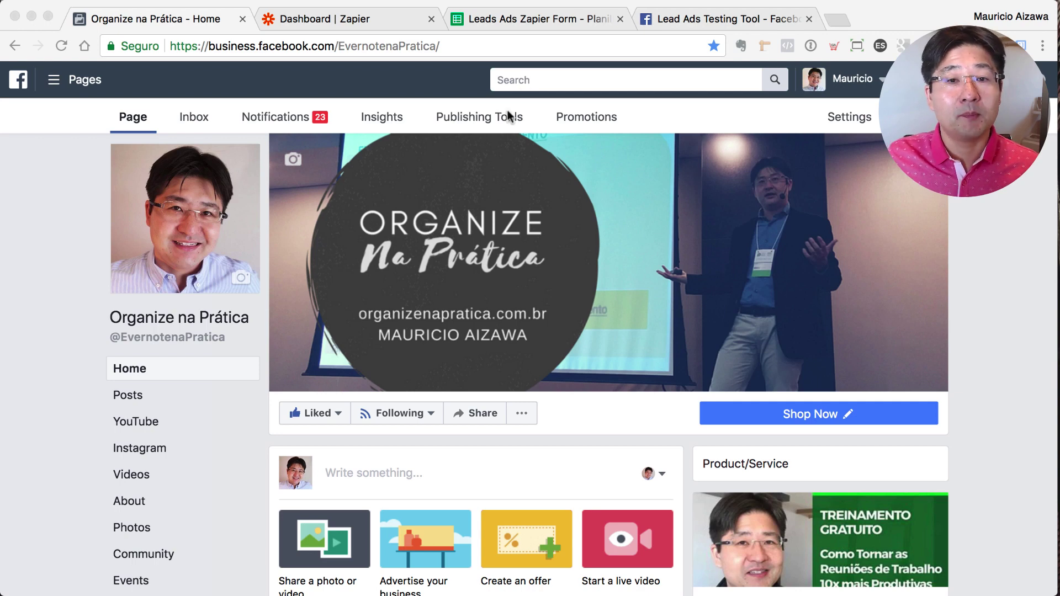
Open the Lead Ads Forms Library from Publishing Tools, glancing at the Leads Ads Zapier Form spreadsheet.
{"action": "left_click", "coordinate": [483, 117]}
{"action": "left_click", "coordinate": [486, 121]}
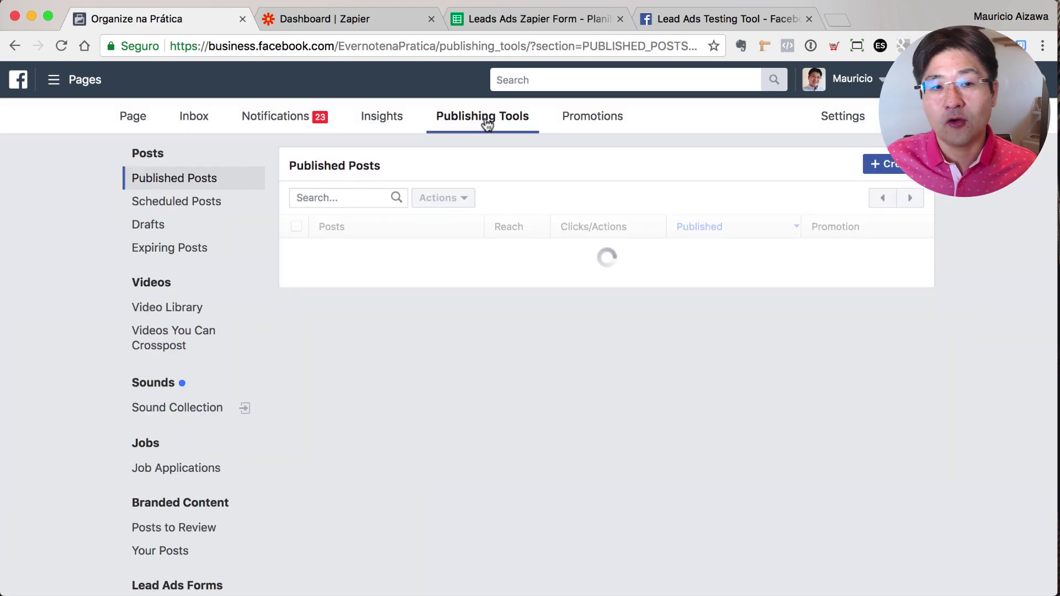
{"action": "scroll", "coordinate": [298, 388], "scroll_direction": "down", "scroll_amount": 5}
{"action": "scroll", "coordinate": [297, 389], "scroll_direction": "down", "scroll_amount": 2}
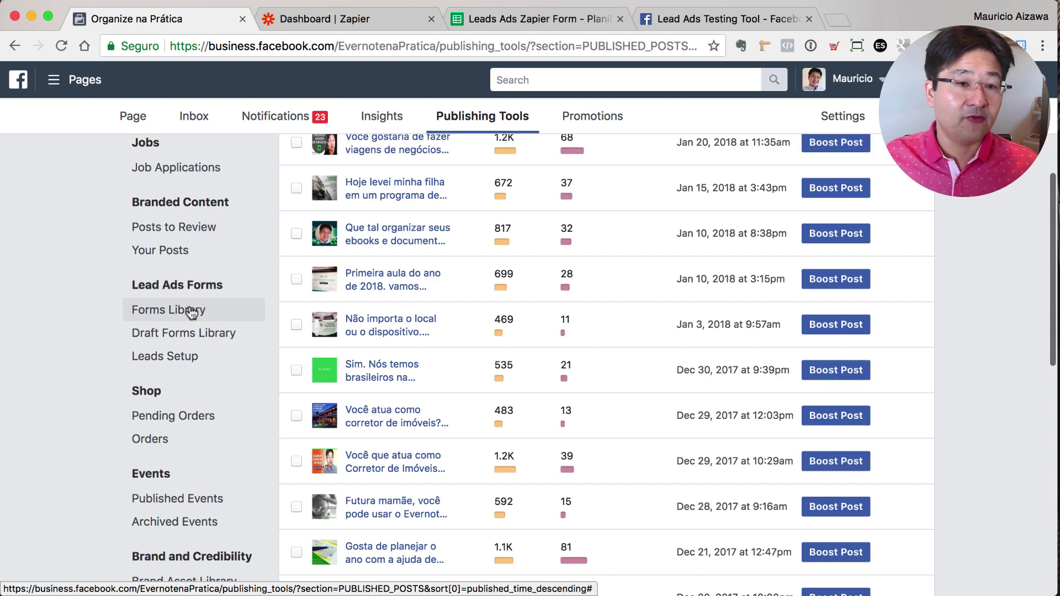
{"action": "left_click", "coordinate": [190, 310]}
{"action": "scroll", "coordinate": [565, 323], "scroll_direction": "up", "scroll_amount": 2}
{"action": "scroll", "coordinate": [565, 327], "scroll_direction": "up", "scroll_amount": 3}
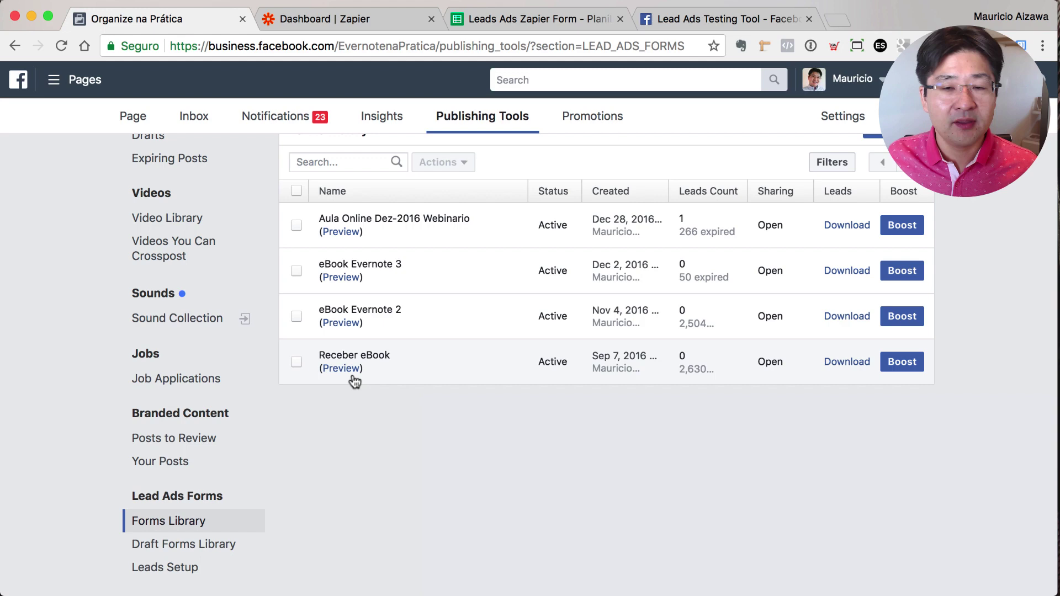
{"action": "scroll", "coordinate": [390, 374], "scroll_direction": "up", "scroll_amount": 2}
{"action": "scroll", "coordinate": [910, 346], "scroll_direction": "up", "scroll_amount": 1}
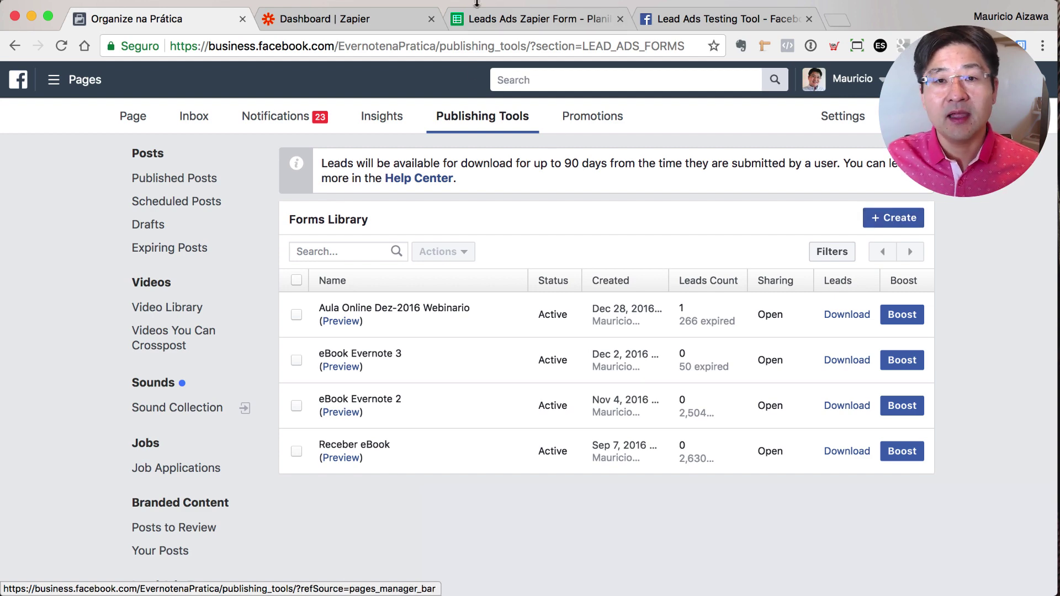
{"action": "left_click", "coordinate": [512, 25]}
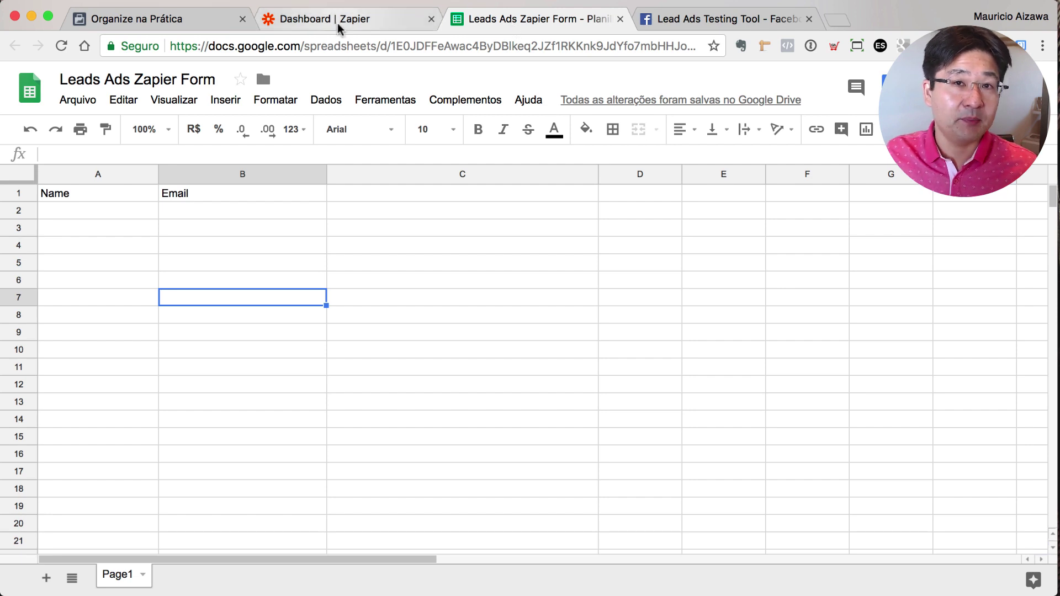
{"action": "left_click", "coordinate": [147, 21]}
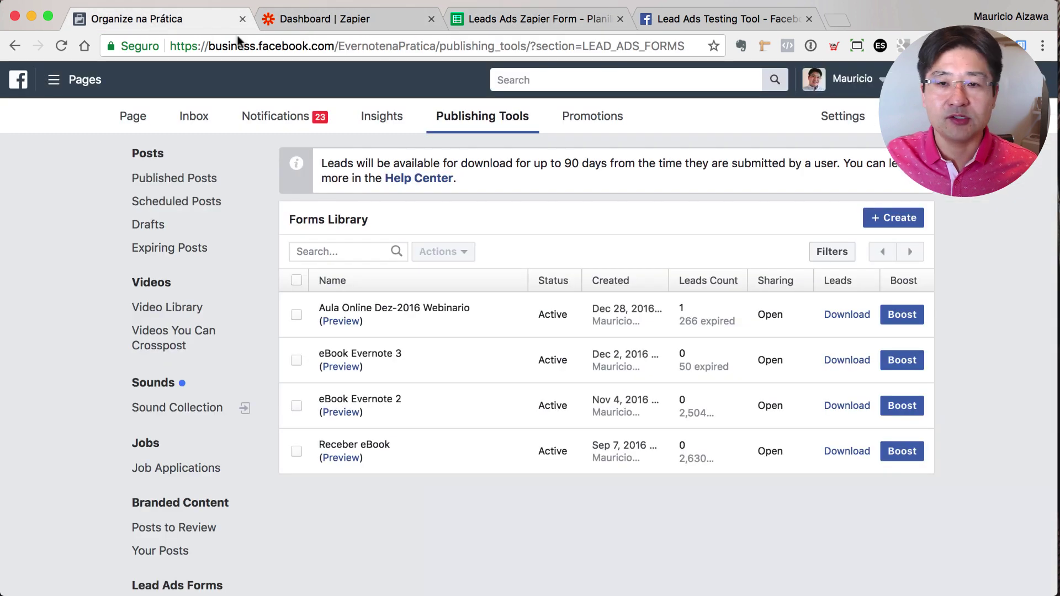
Create a new lead form and rename it 'Zapier Form Test'.
{"action": "left_click", "coordinate": [897, 219]}
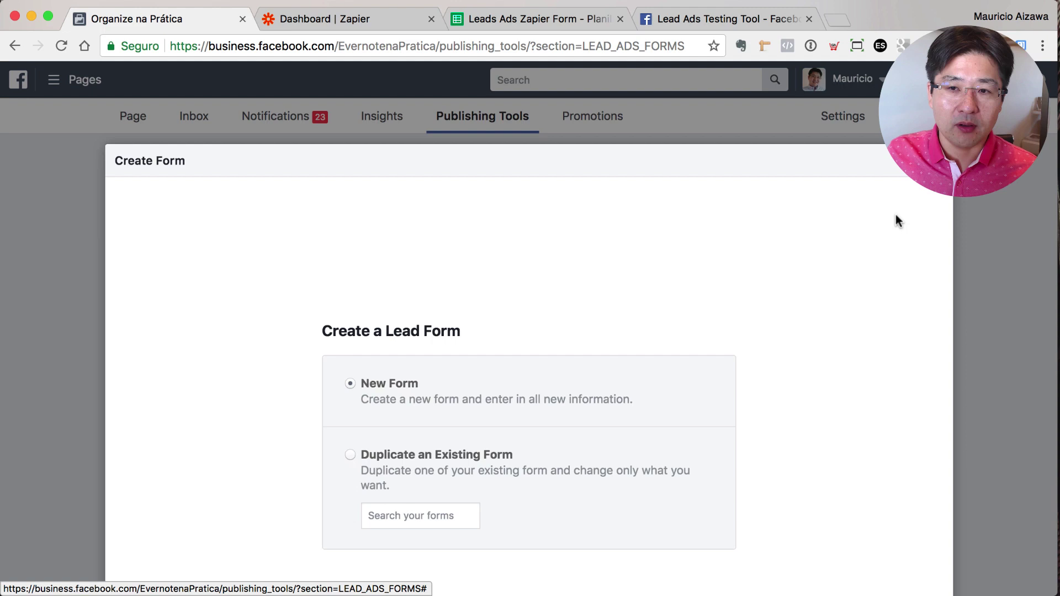
{"action": "scroll", "coordinate": [740, 244], "scroll_direction": "down", "scroll_amount": 3}
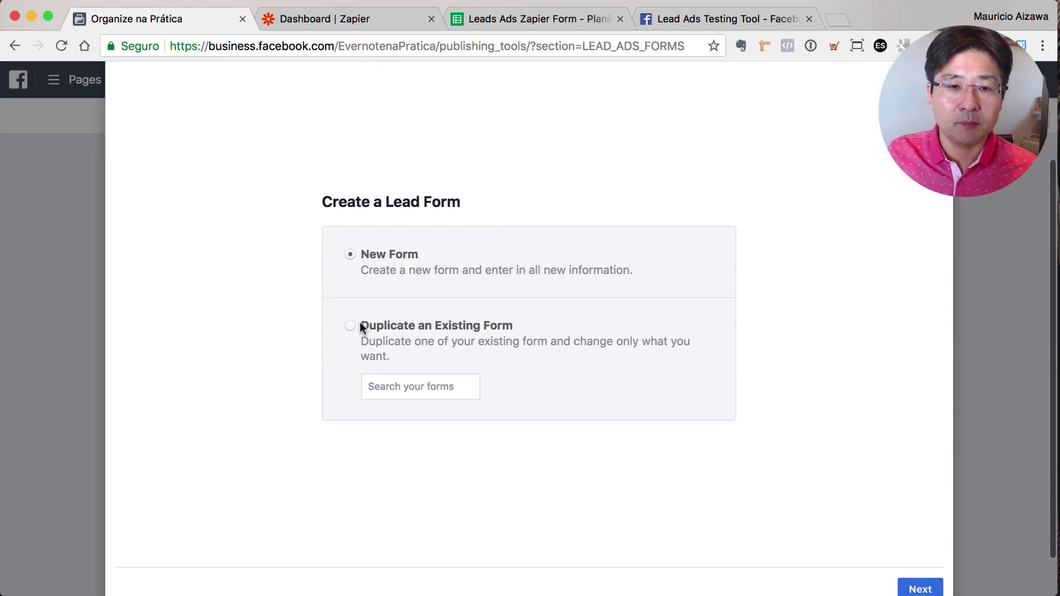
{"action": "scroll", "coordinate": [535, 298], "scroll_direction": "down", "scroll_amount": 2}
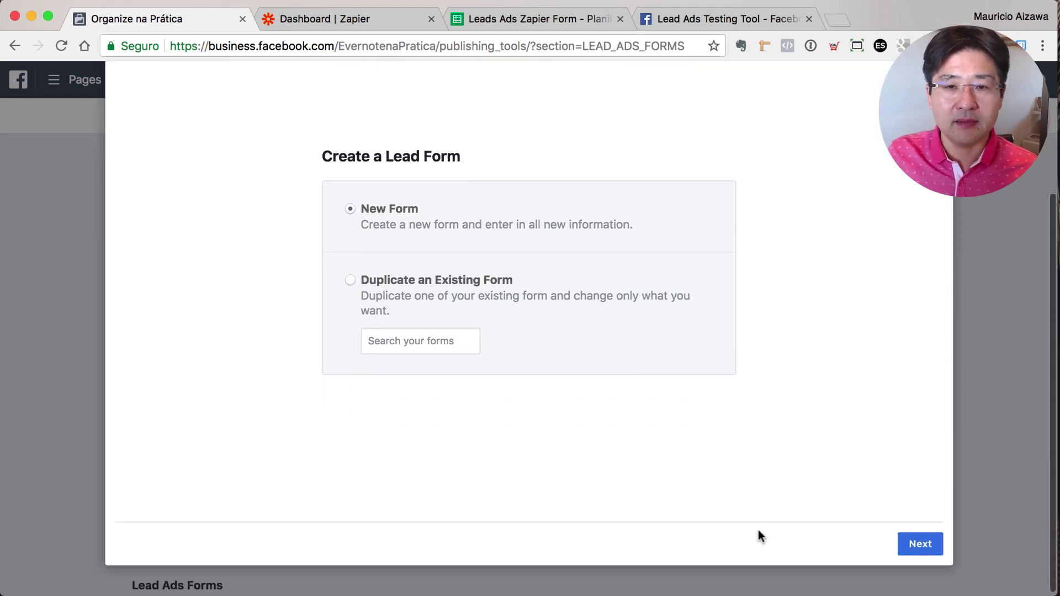
{"action": "left_click", "coordinate": [927, 544]}
{"action": "scroll", "coordinate": [436, 323], "scroll_direction": "up", "scroll_amount": 3}
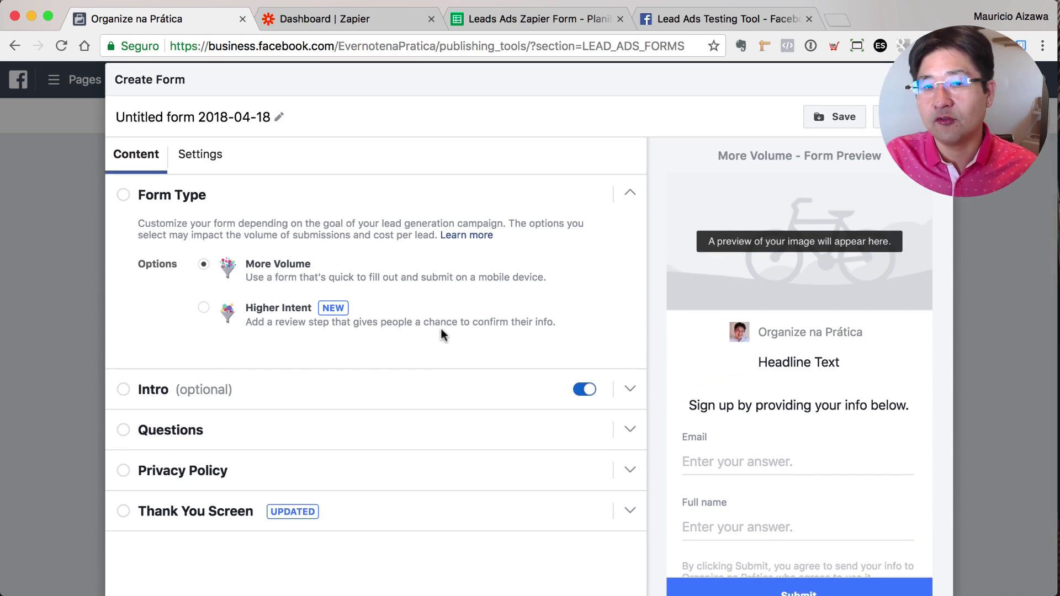
{"action": "left_click", "coordinate": [257, 118]}
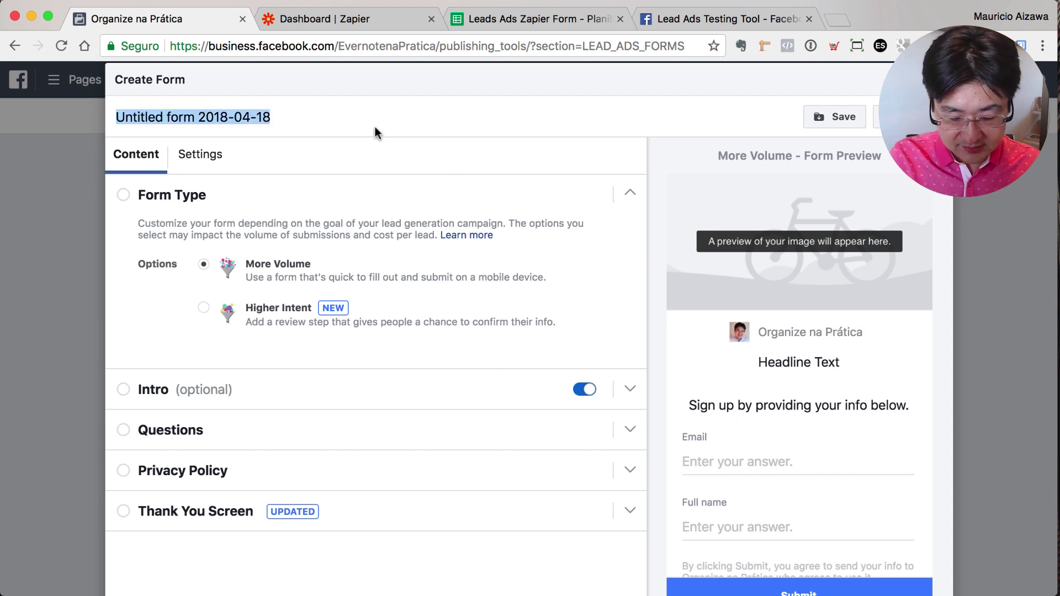
{"action": "type", "text": "Zapier"}
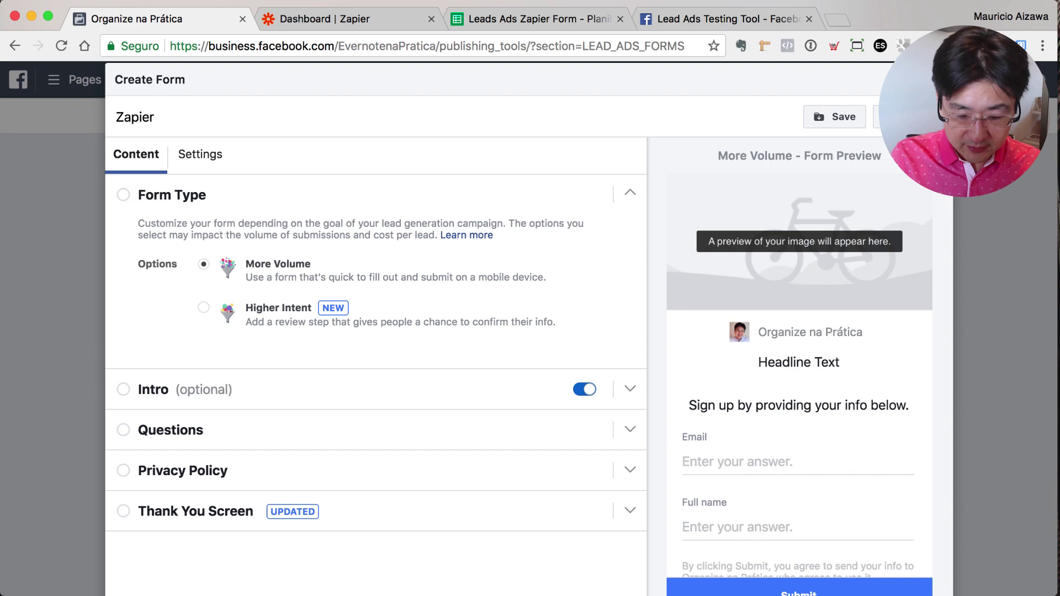
{"action": "type", "text": " Form T"}
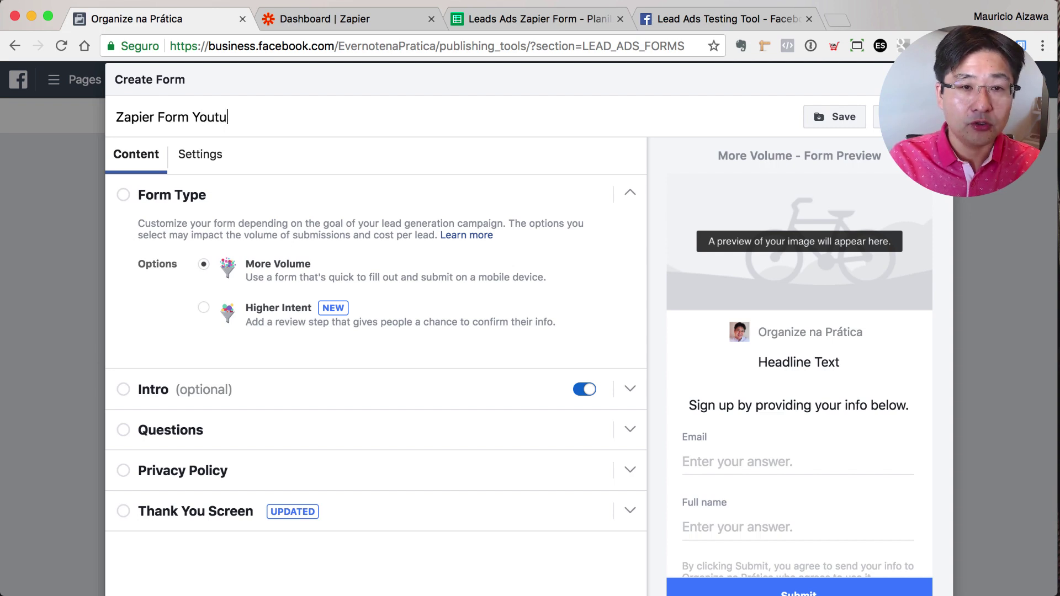
{"action": "type", "text": "est"}
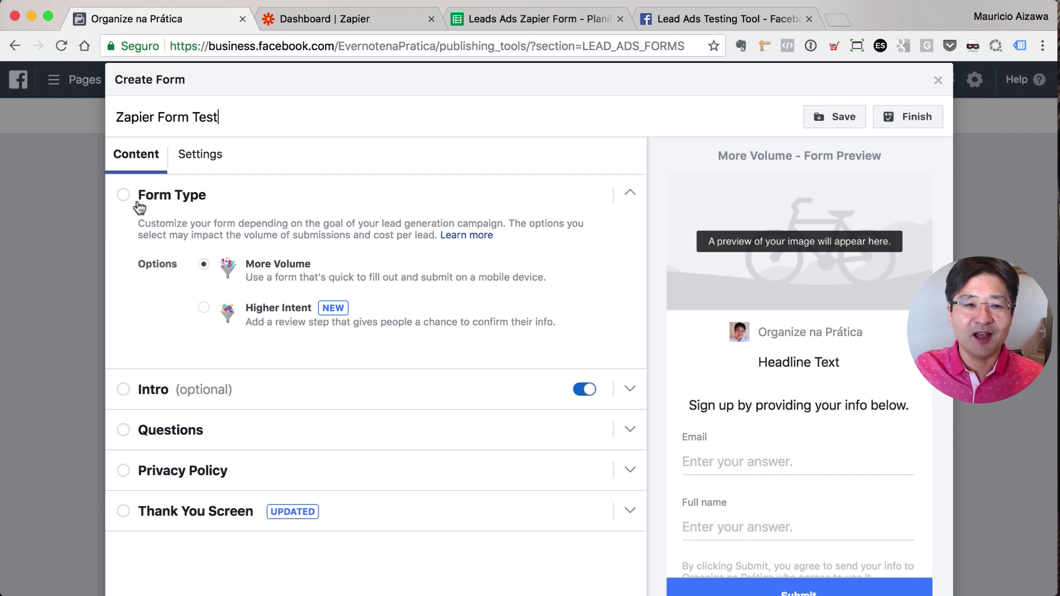
{"action": "scroll", "coordinate": [248, 393], "scroll_direction": "down", "scroll_amount": 1}
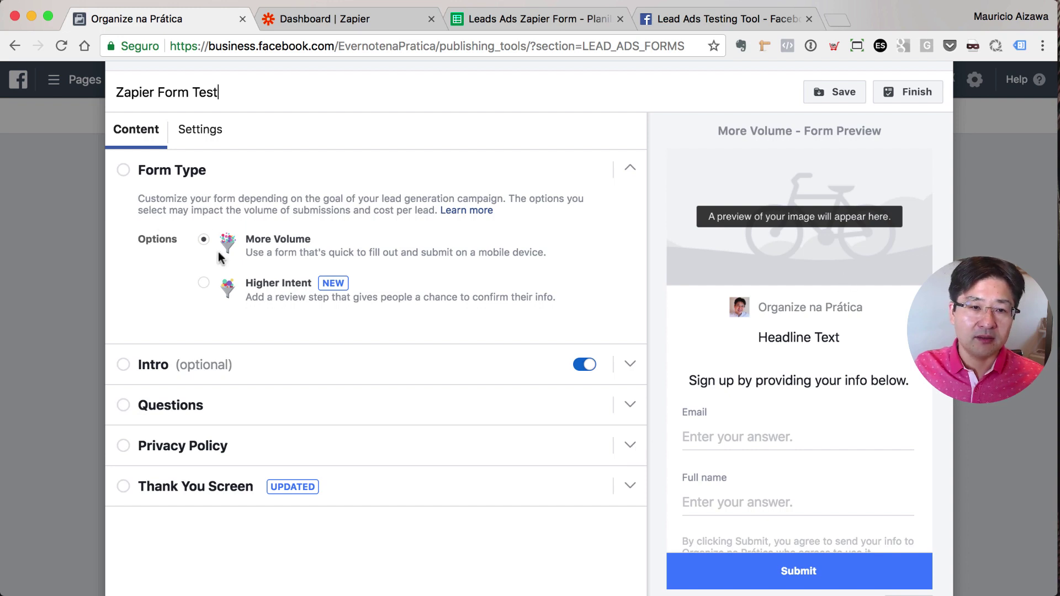
{"action": "scroll", "coordinate": [282, 246], "scroll_direction": "down", "scroll_amount": 2}
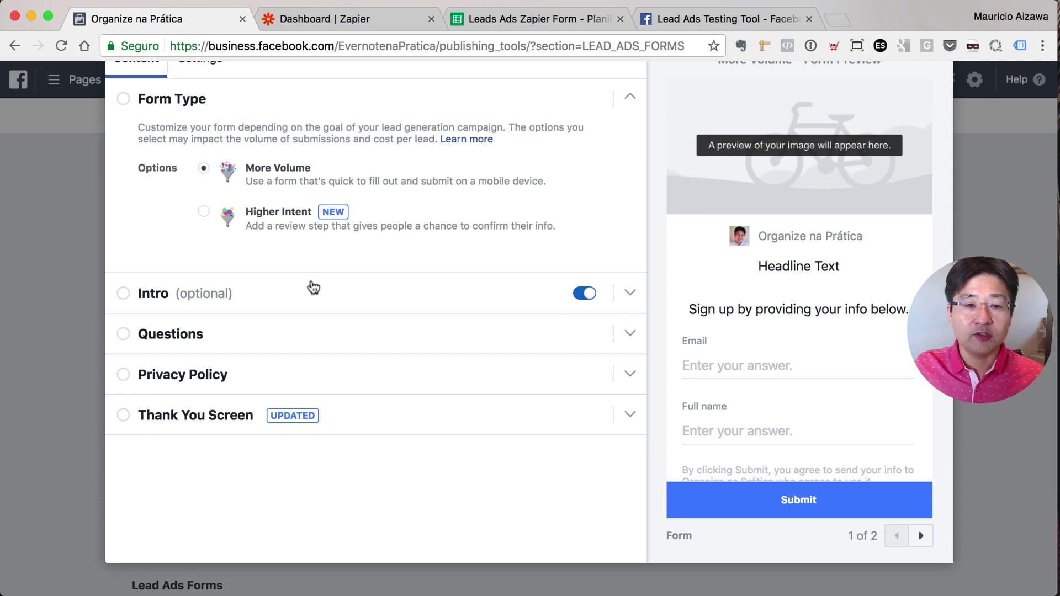
Set the intro headline to 'Get my 5 Awesome Zapier Automations' and upload Card-500x280.png as its image.
{"action": "left_click", "coordinate": [629, 293]}
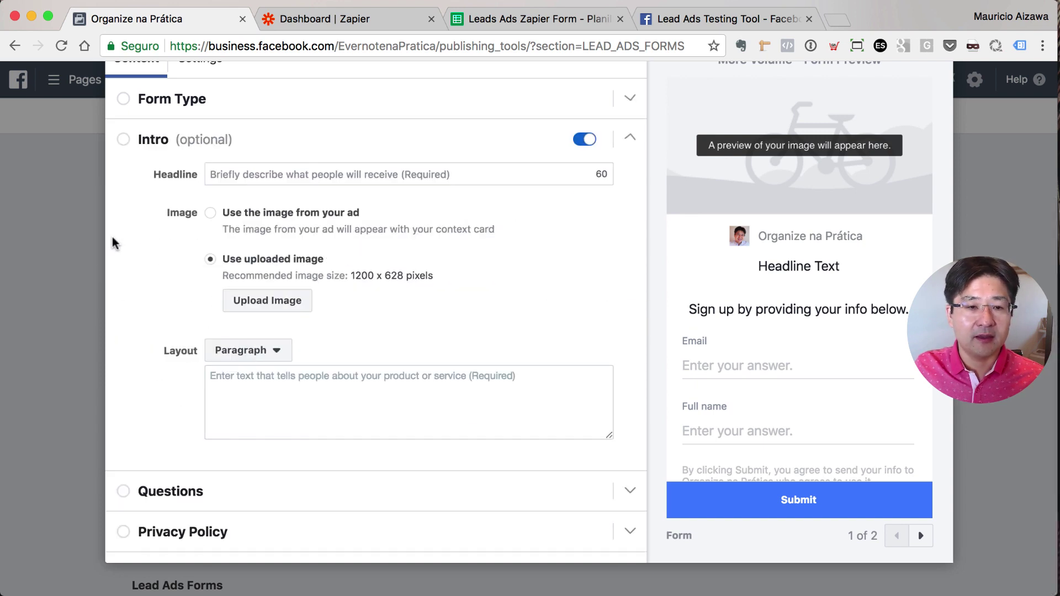
{"action": "scroll", "coordinate": [193, 238], "scroll_direction": "down", "scroll_amount": 1}
{"action": "left_click", "coordinate": [230, 160]}
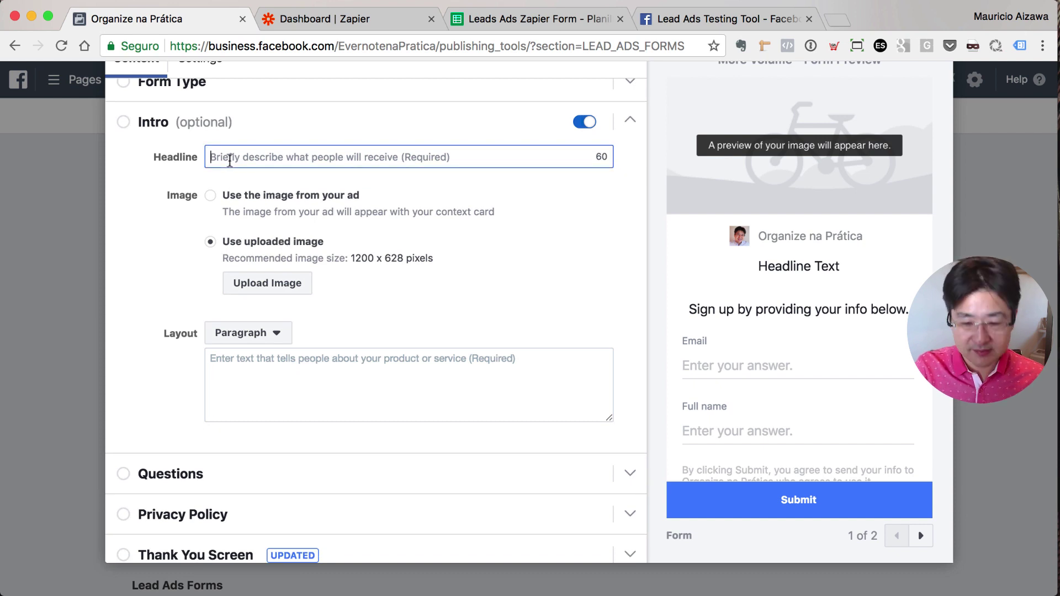
{"action": "type", "text": "Get my "}
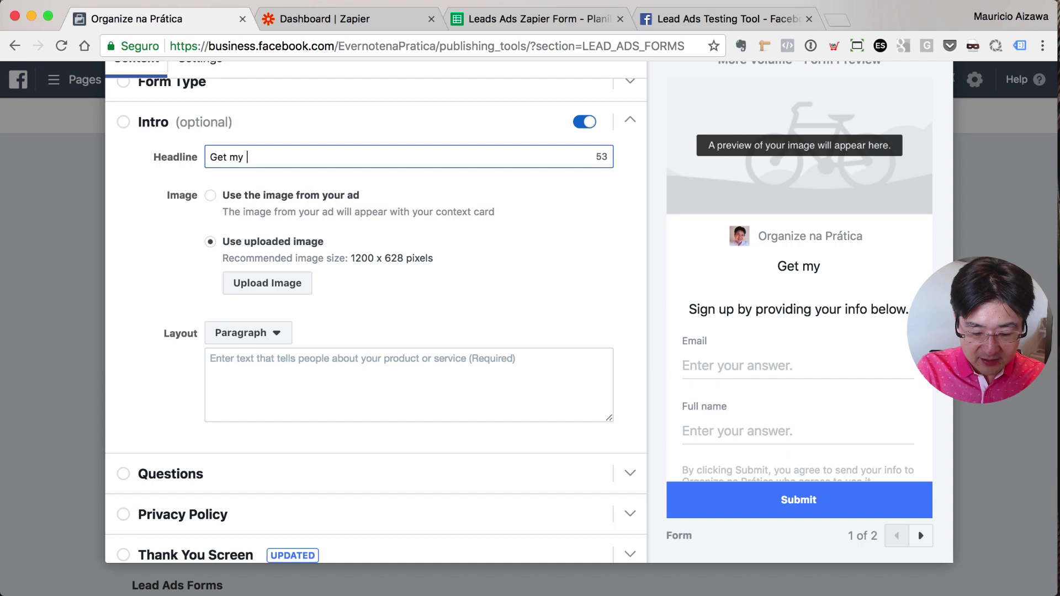
{"action": "type", "text": "5 A"}
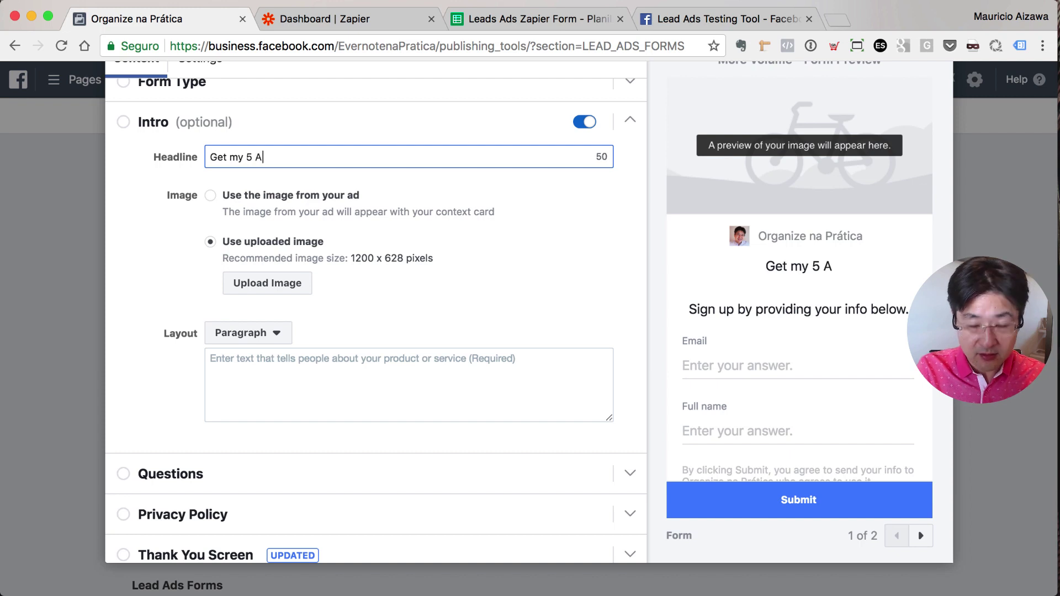
{"action": "type", "text": "wesome Zap"}
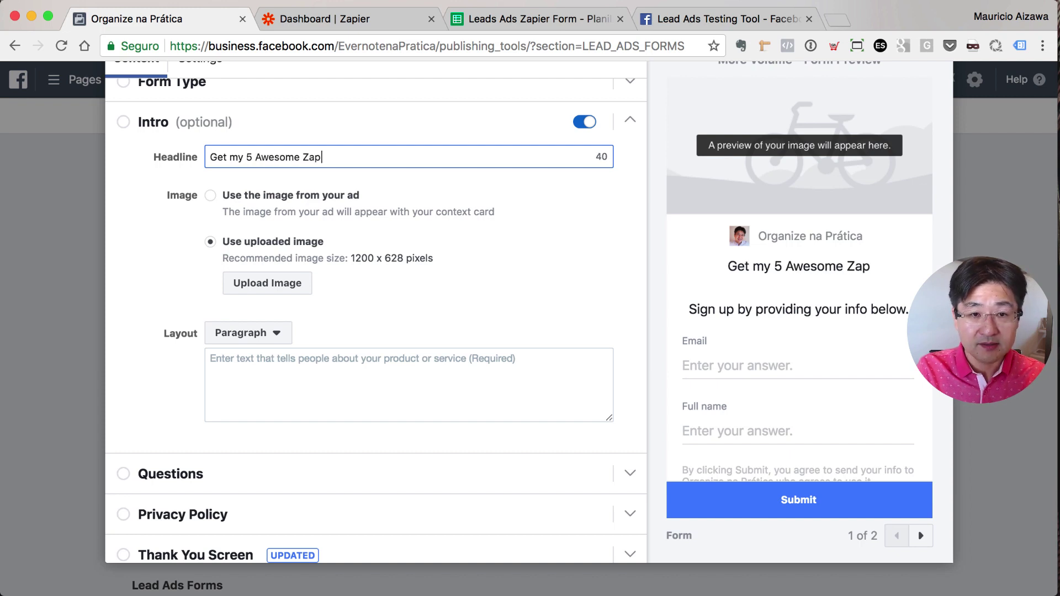
{"action": "type", "text": "ier Automations"}
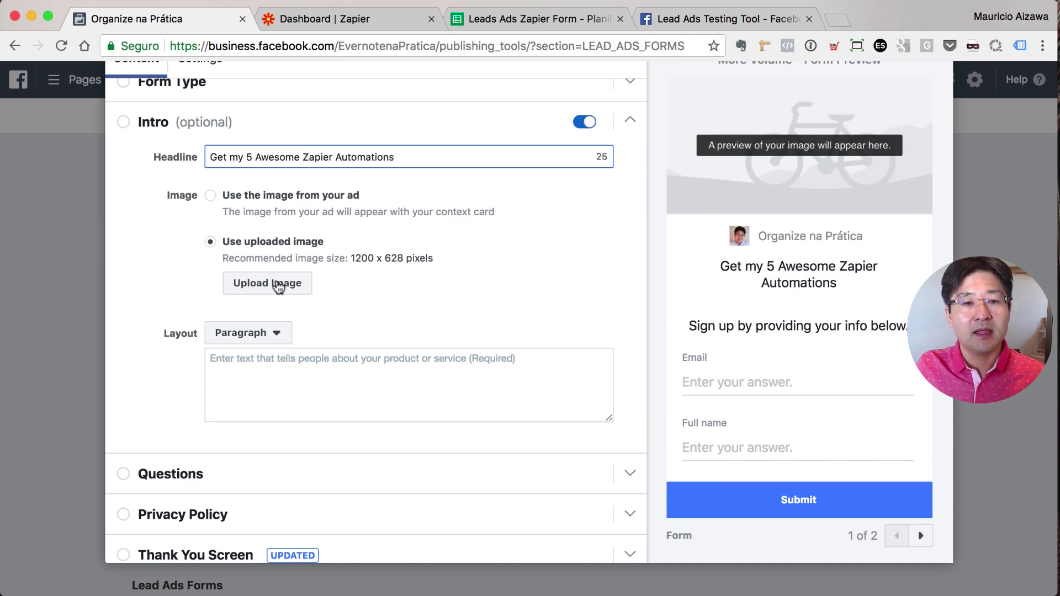
{"action": "left_click", "coordinate": [274, 283]}
{"action": "double_click", "coordinate": [391, 73]}
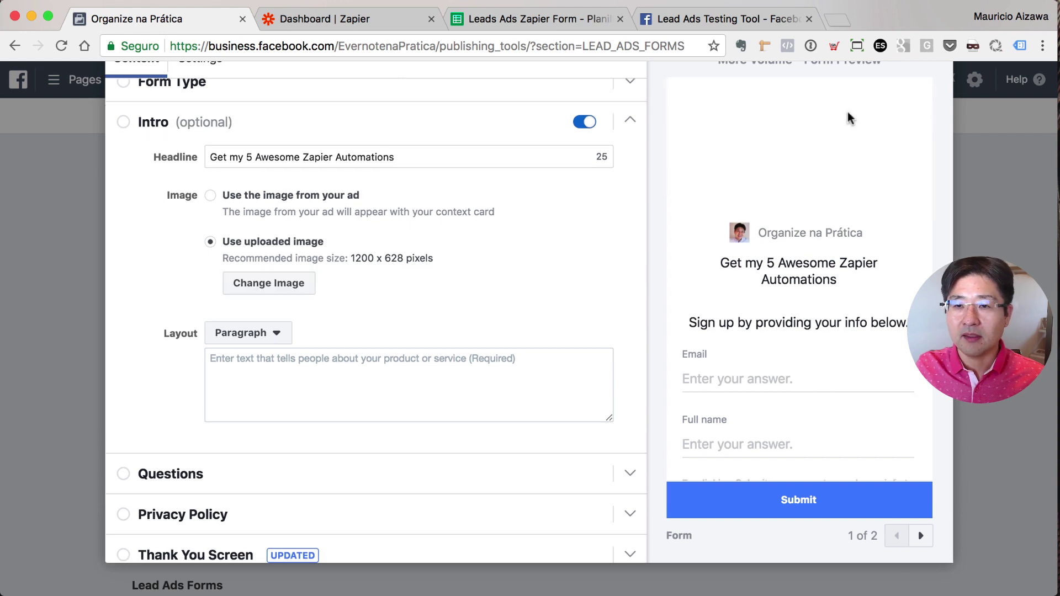
{"action": "scroll", "coordinate": [920, 171], "scroll_direction": "down", "scroll_amount": 2}
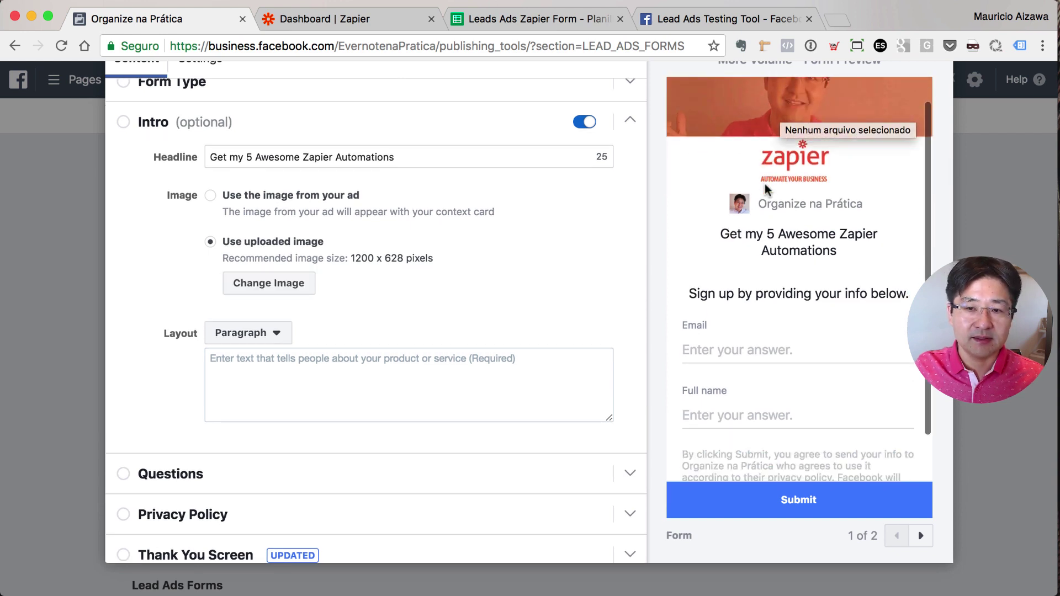
{"action": "scroll", "coordinate": [393, 309], "scroll_direction": "down", "scroll_amount": 1}
Add the intro text 'Get my ebook now' in Paragraph layout, then expand Questions.
{"action": "left_click", "coordinate": [281, 362]}
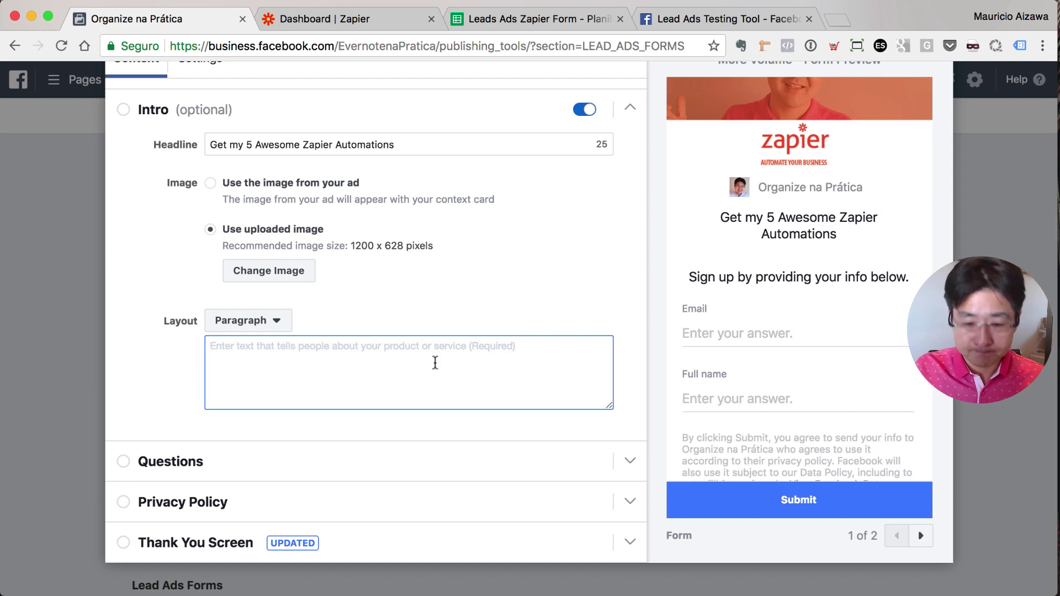
{"action": "type", "text": "Get my ebook now"}
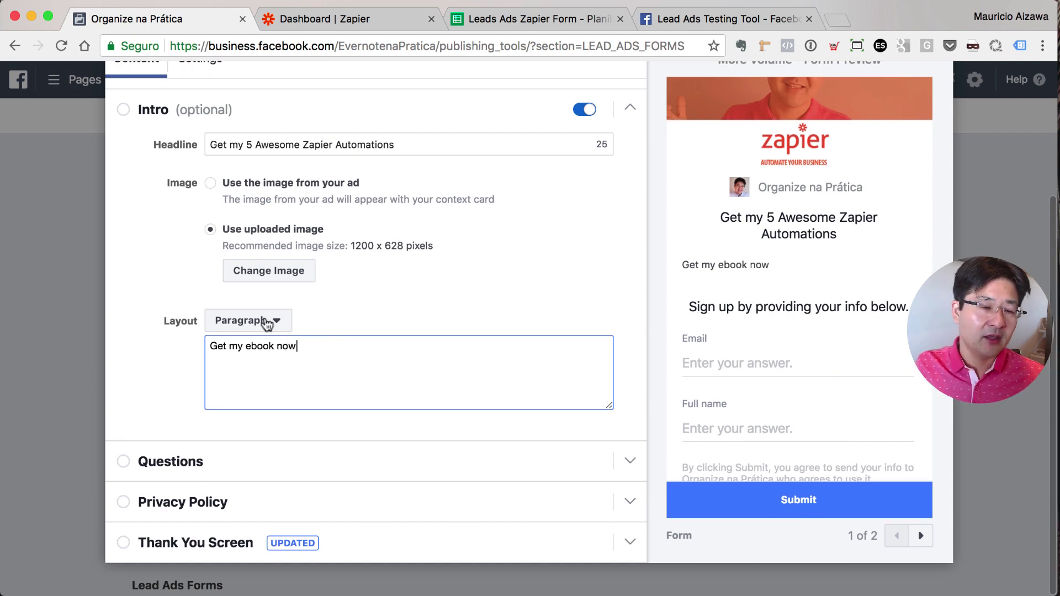
{"action": "left_click", "coordinate": [267, 323]}
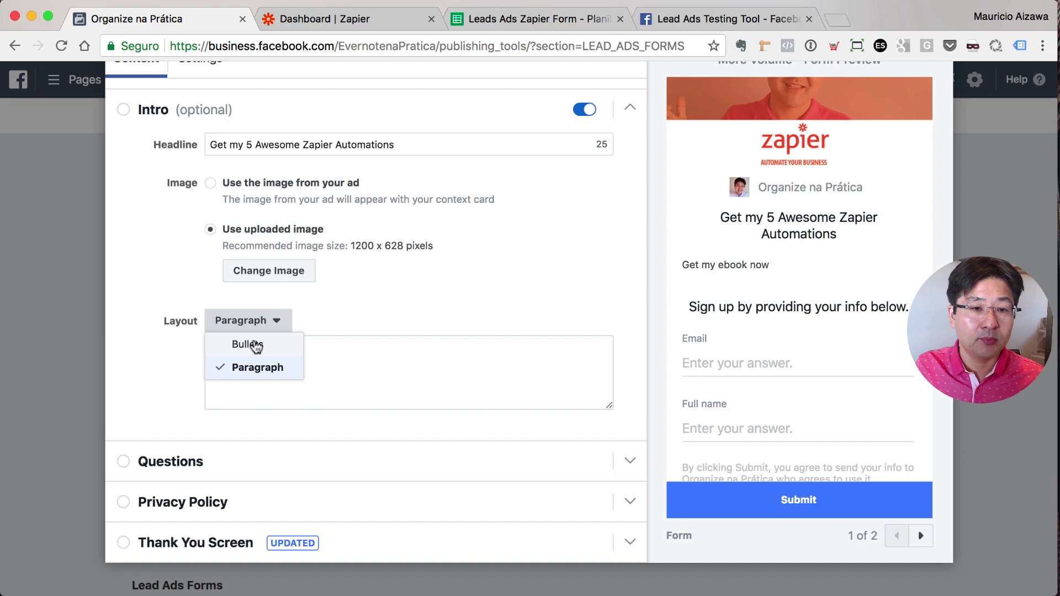
{"action": "left_click", "coordinate": [344, 365]}
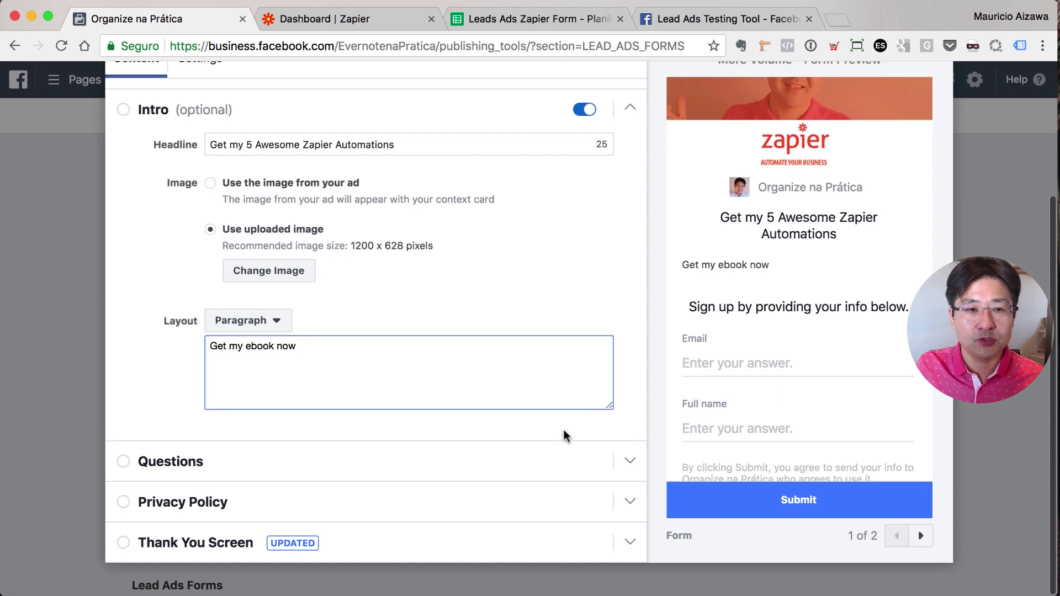
{"action": "left_click", "coordinate": [627, 105]}
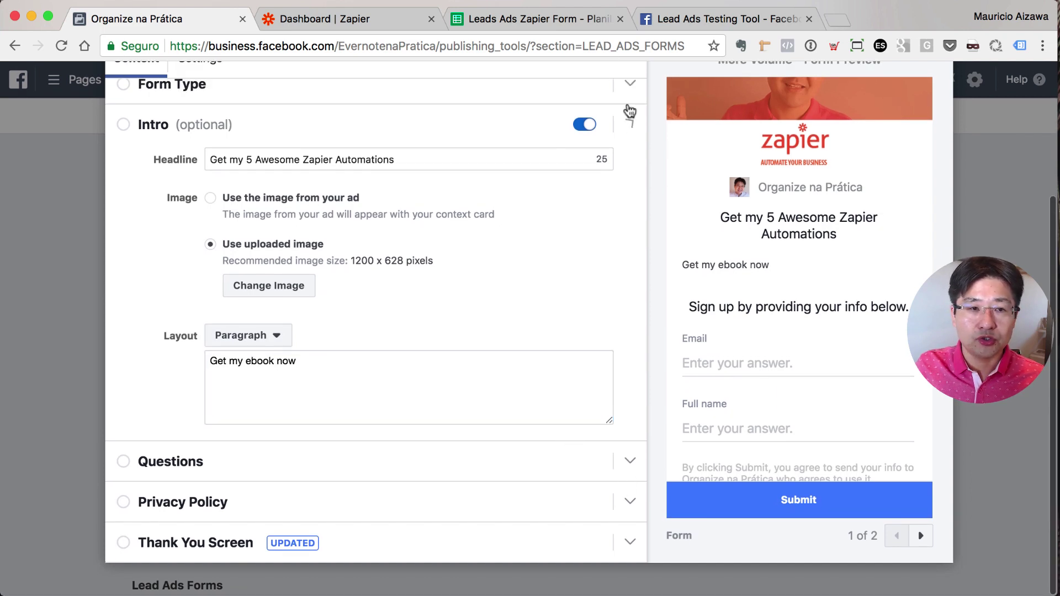
{"action": "left_click", "coordinate": [613, 184]}
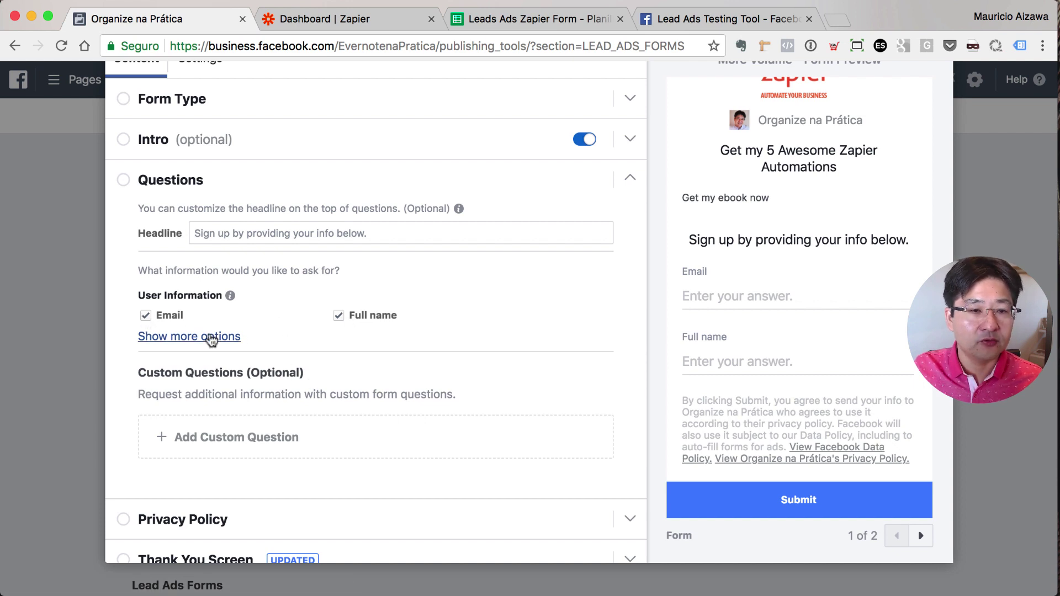
Add City and Phone number contact fields to the form's questions.
{"action": "left_click", "coordinate": [199, 337]}
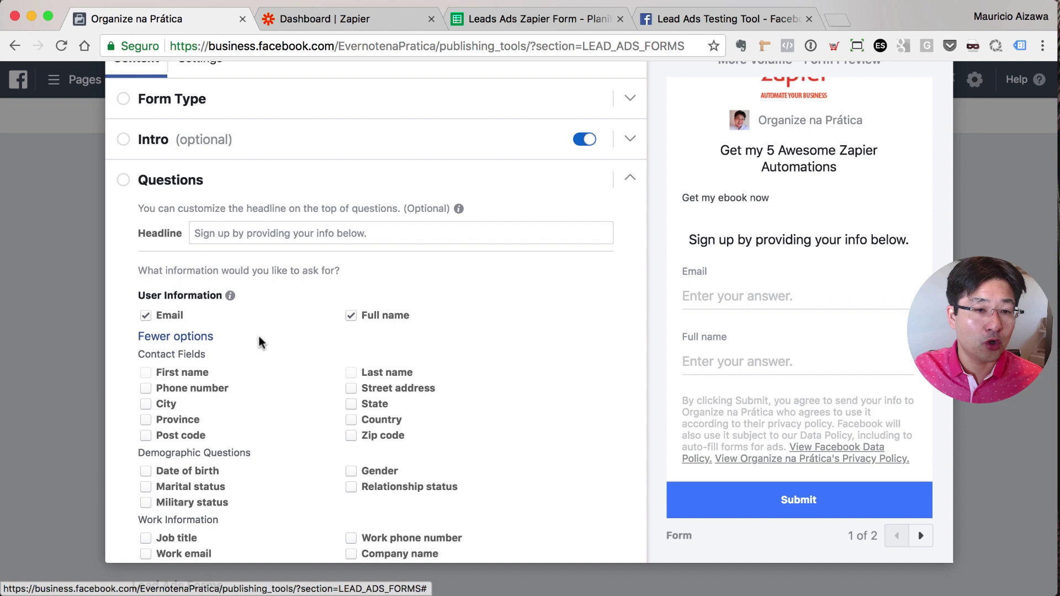
{"action": "scroll", "coordinate": [259, 341], "scroll_direction": "down", "scroll_amount": 3}
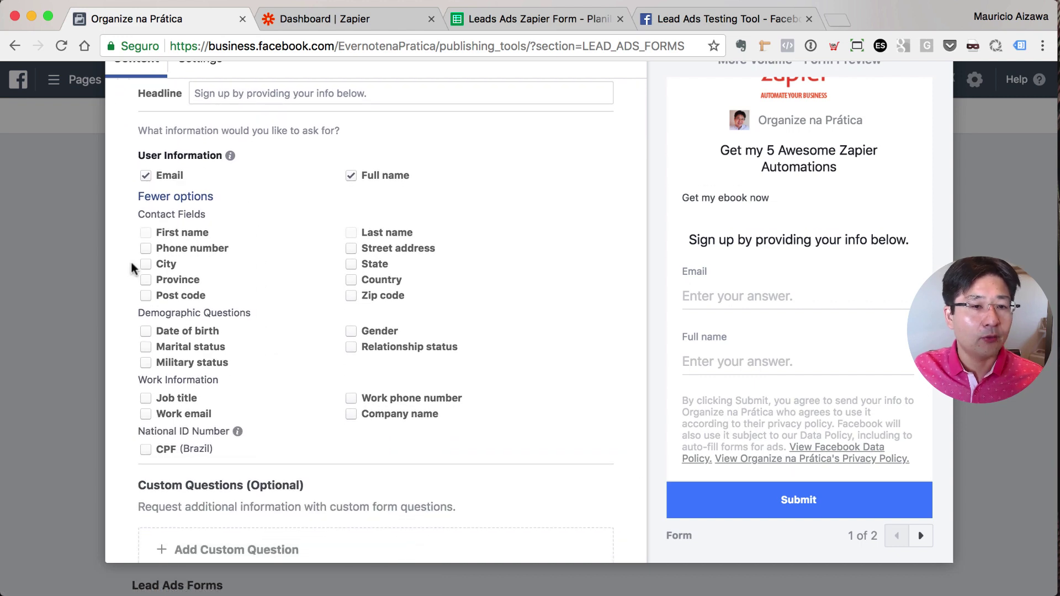
{"action": "left_click", "coordinate": [146, 265]}
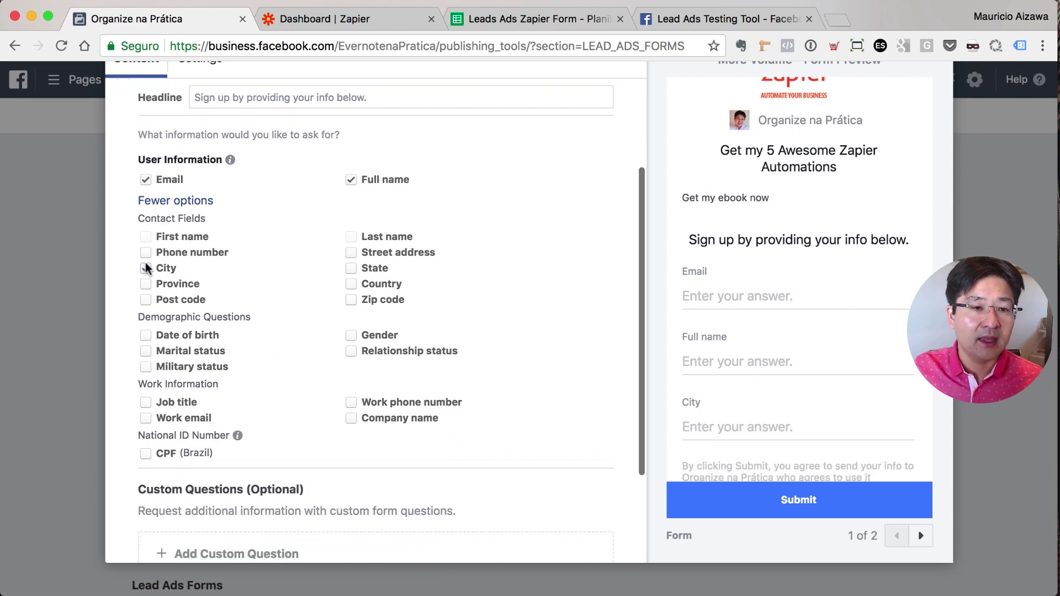
{"action": "left_click", "coordinate": [146, 253]}
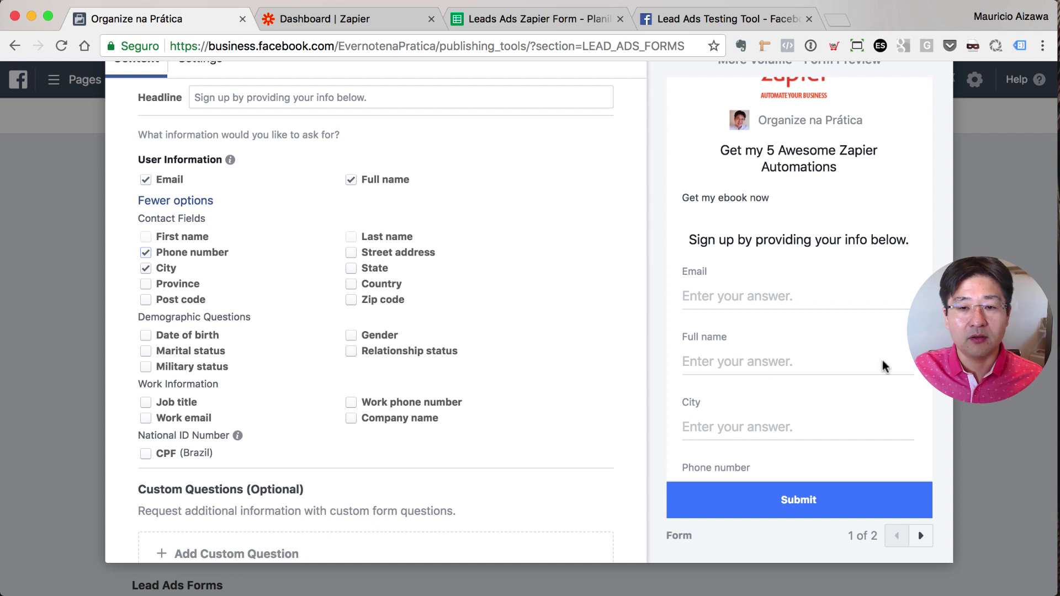
{"action": "scroll", "coordinate": [883, 366], "scroll_direction": "down", "scroll_amount": 4}
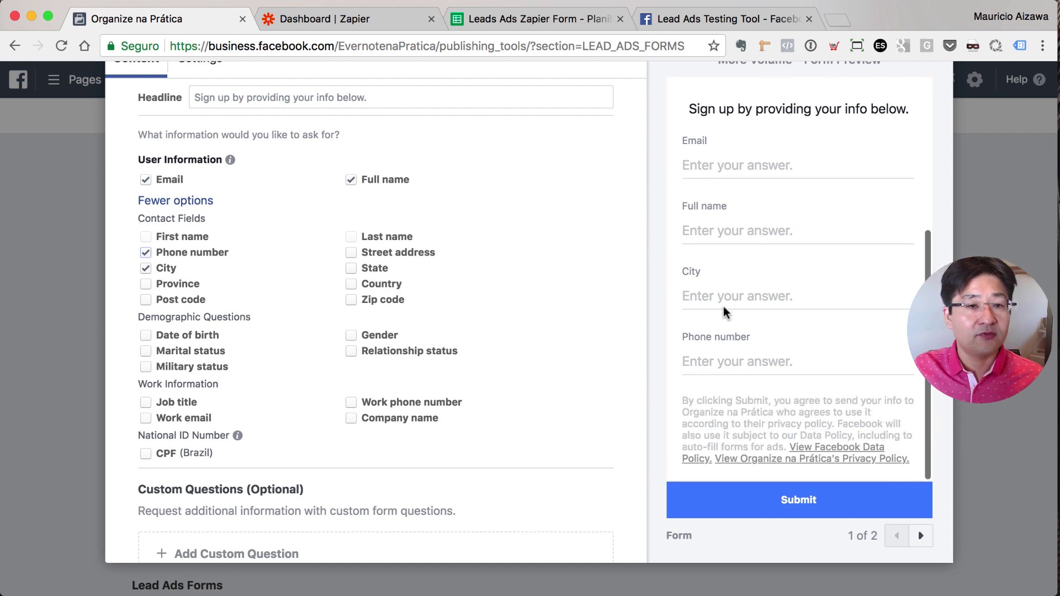
{"action": "scroll", "coordinate": [376, 342], "scroll_direction": "down", "scroll_amount": 3}
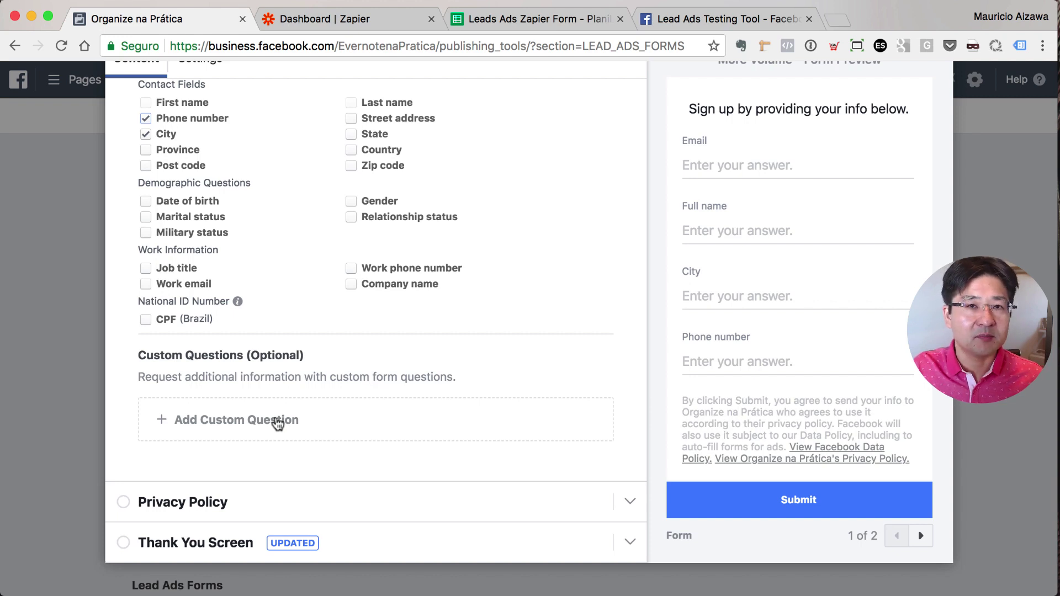
{"action": "scroll", "coordinate": [336, 377], "scroll_direction": "up", "scroll_amount": 5}
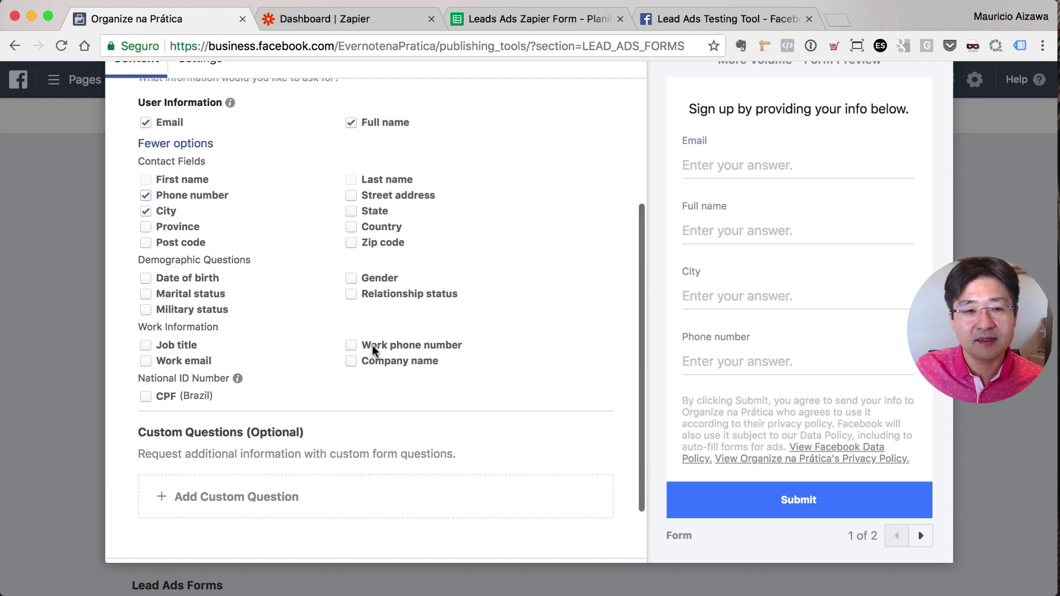
{"action": "left_click", "coordinate": [625, 178]}
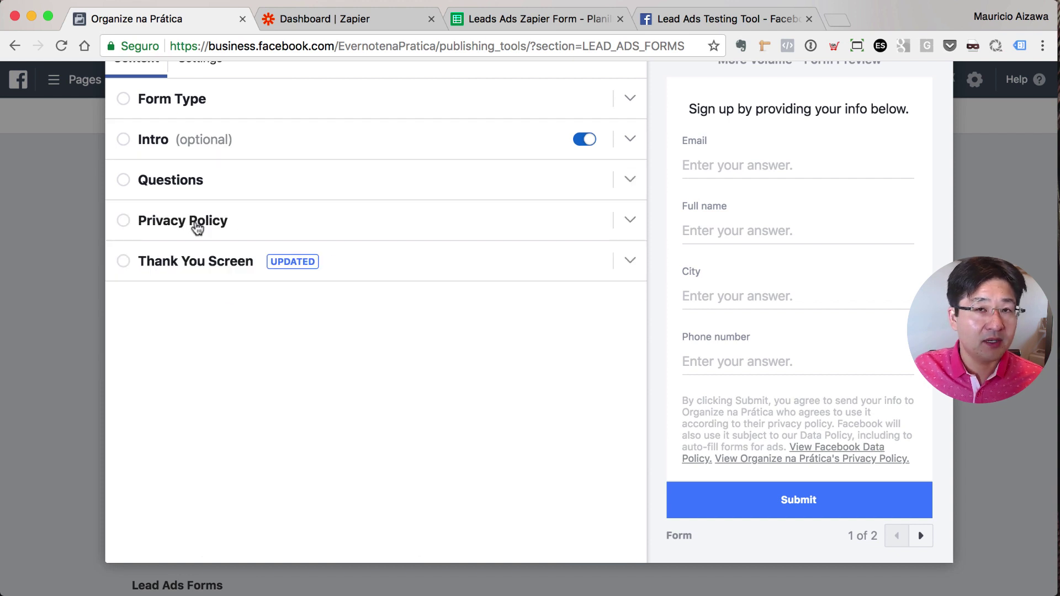
{"action": "left_click", "coordinate": [197, 227]}
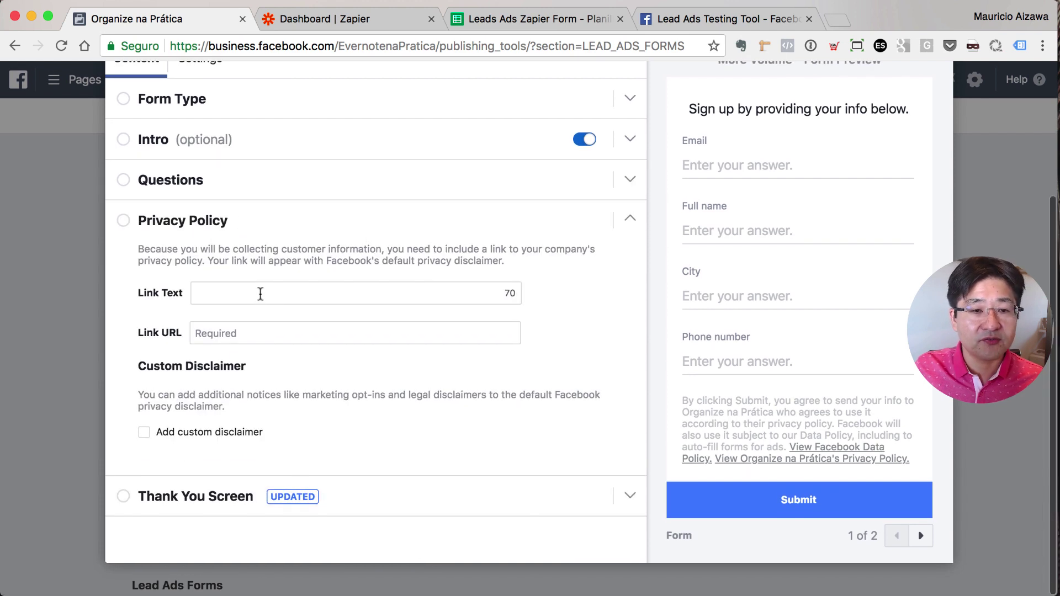
{"action": "left_click", "coordinate": [260, 293]}
{"action": "type", "text": "Pri"}
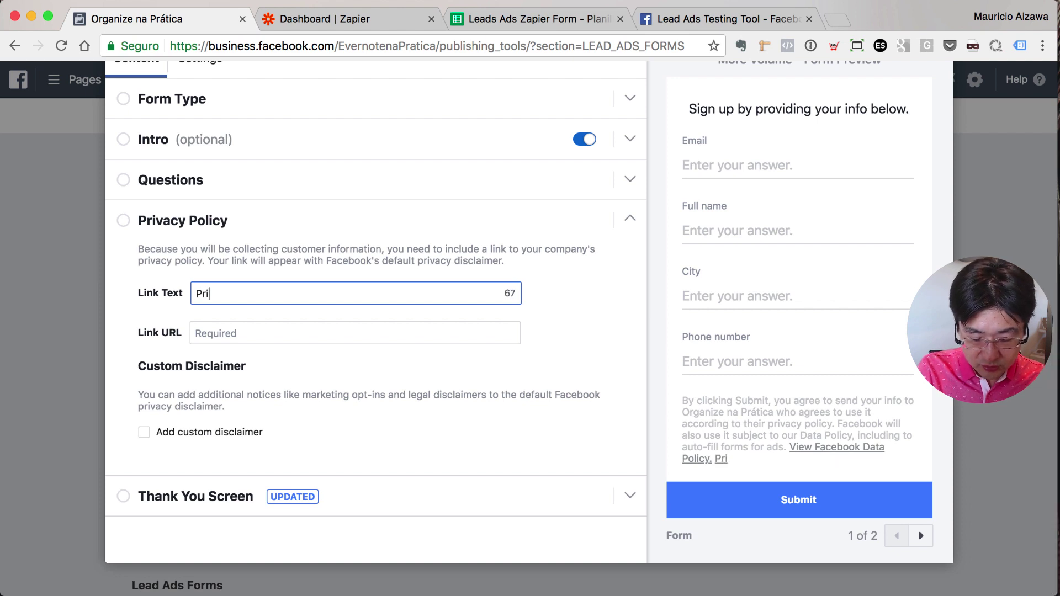
{"action": "type", "text": "cacy Po"}
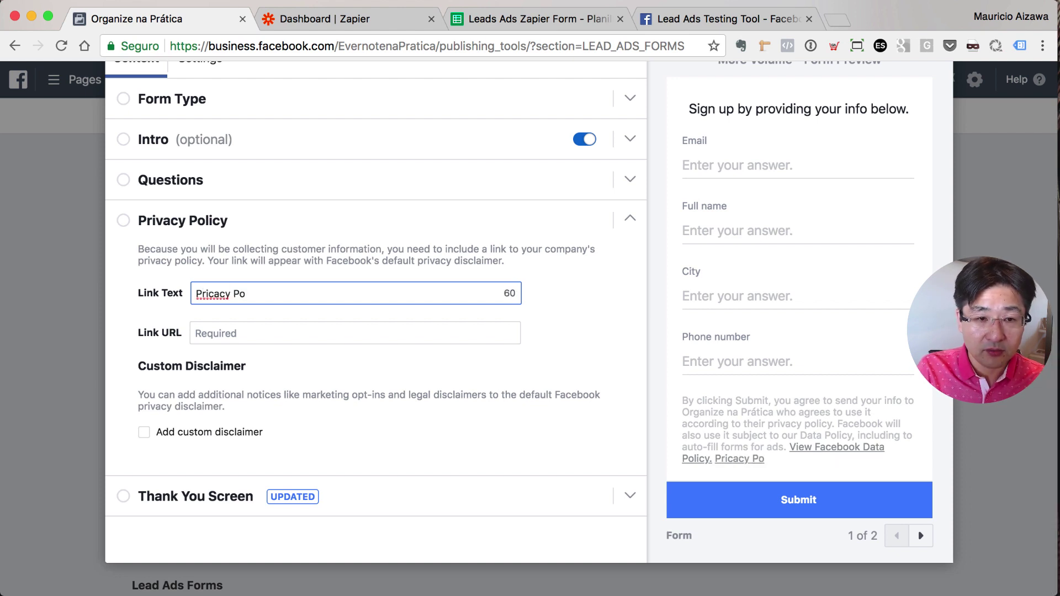
{"action": "key", "text": "super+a"}
{"action": "type", "text": "Priv"}
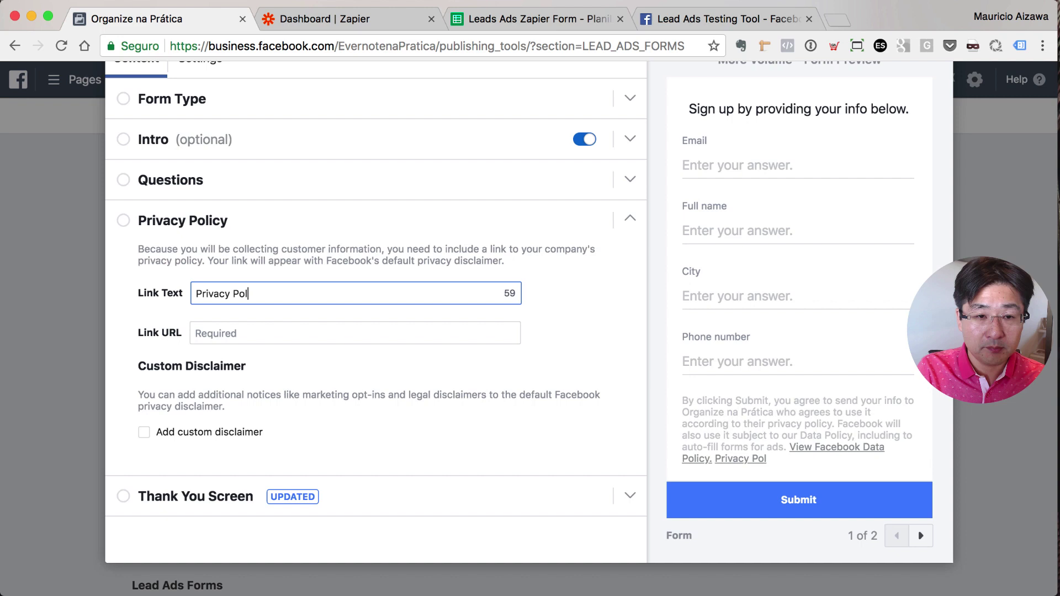
{"action": "left_click", "coordinate": [197, 334]}
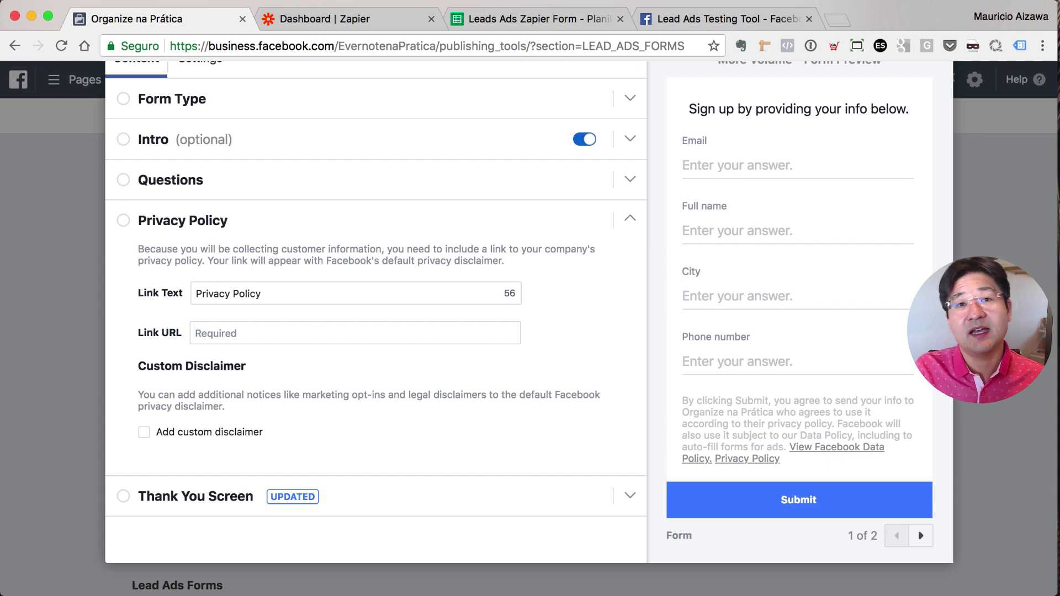
{"action": "type", "text": "http://www.organizenapratica.com.br"}
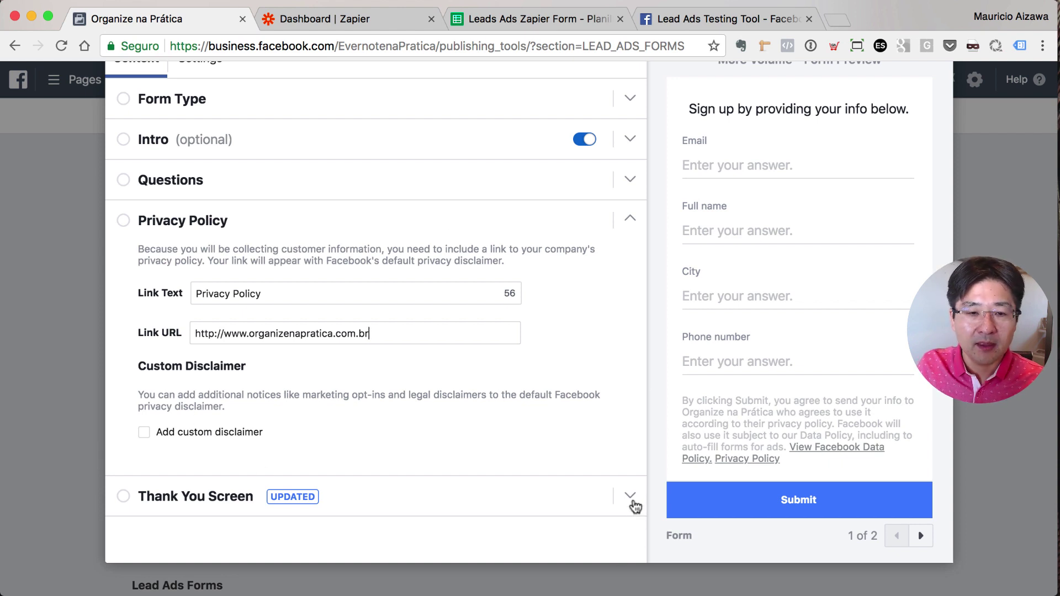
{"action": "left_click", "coordinate": [630, 496]}
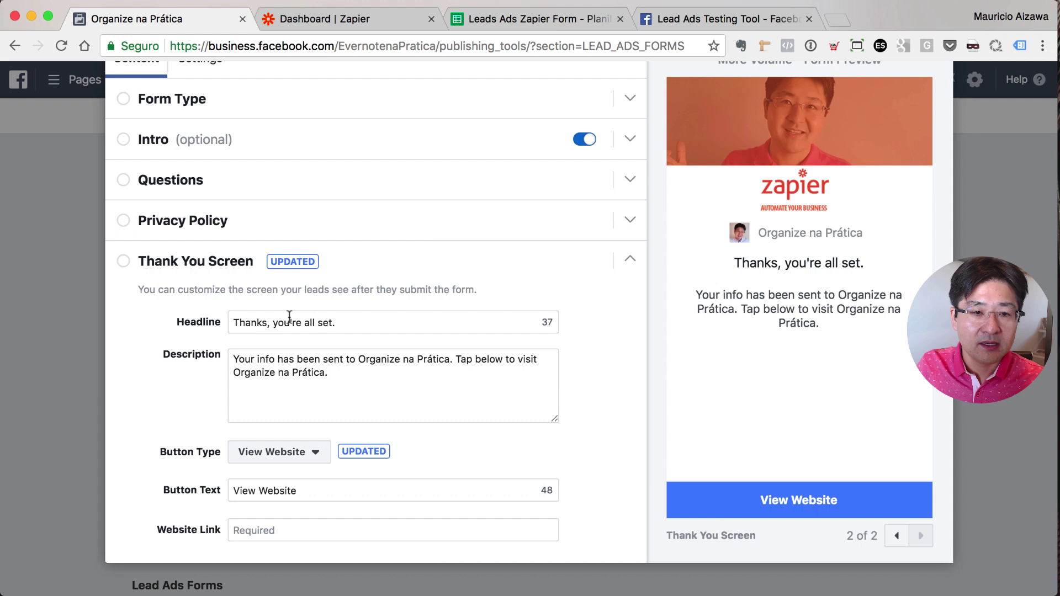
{"action": "scroll", "coordinate": [497, 414], "scroll_direction": "down", "scroll_amount": 1}
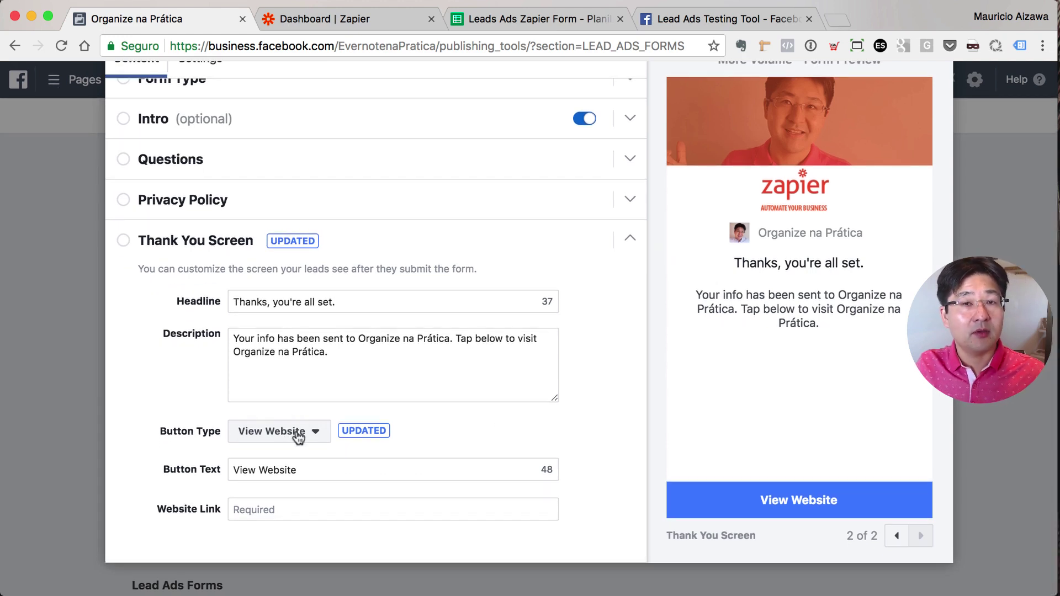
{"action": "left_click", "coordinate": [298, 438]}
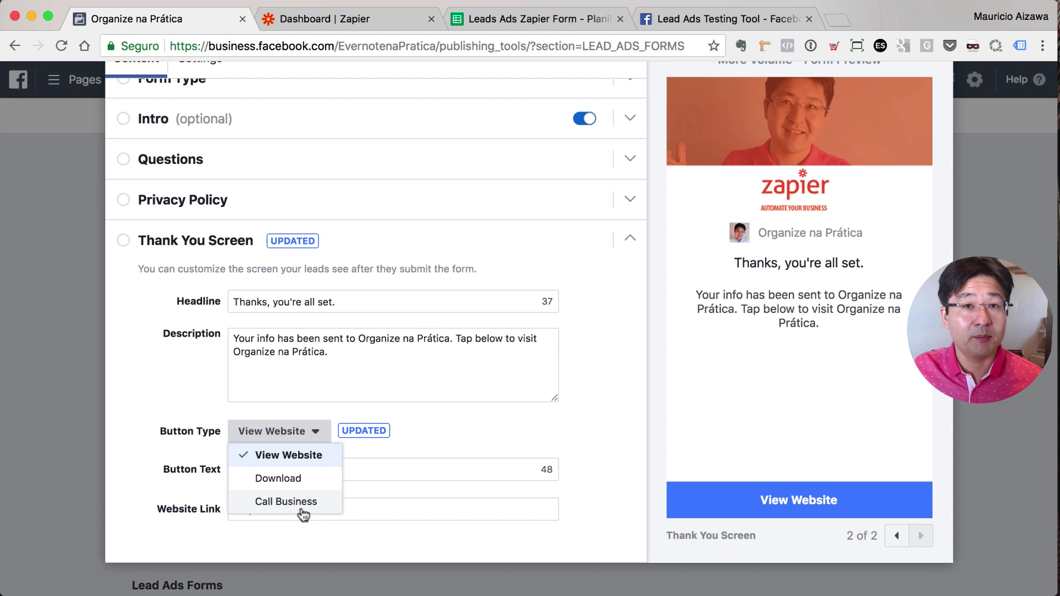
{"action": "left_click", "coordinate": [439, 444]}
{"action": "left_click", "coordinate": [278, 509]}
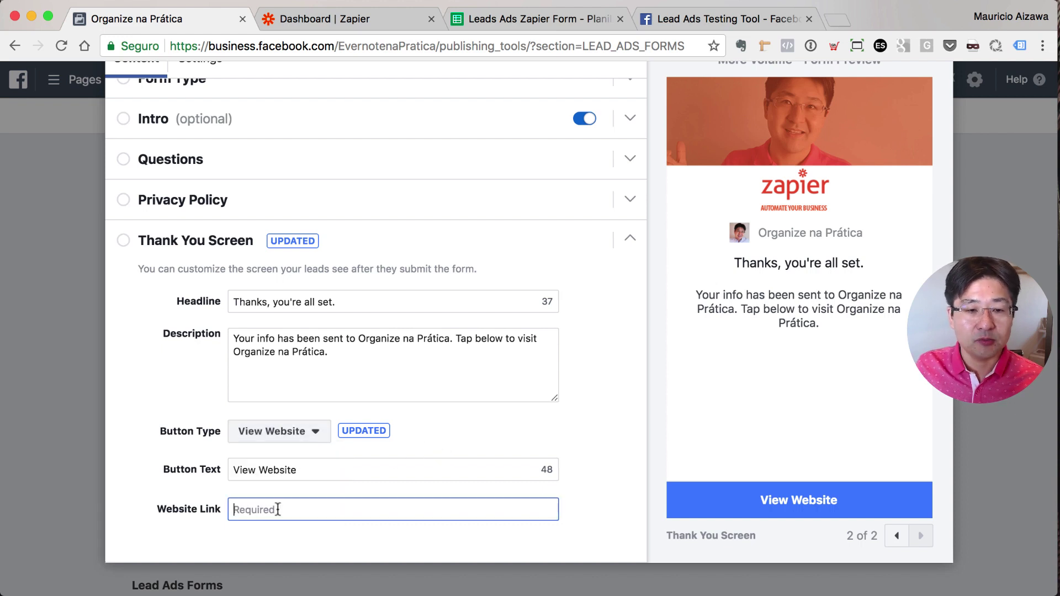
{"action": "type", "text": "http://www.organizenapratica.com.br"}
{"action": "left_click", "coordinate": [442, 398]}
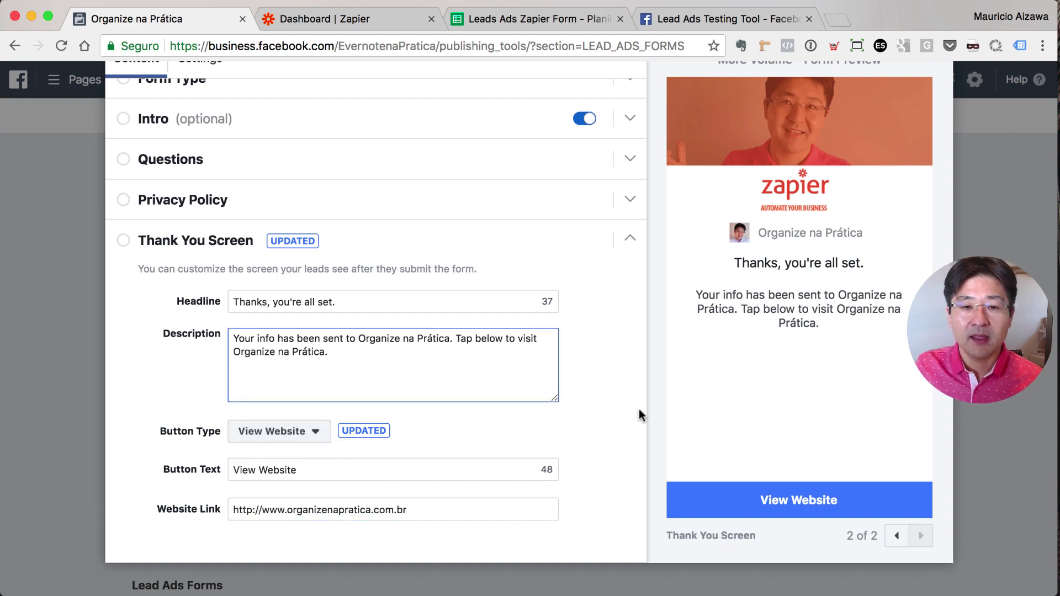
{"action": "scroll", "coordinate": [638, 409], "scroll_direction": "up", "scroll_amount": 2}
{"action": "scroll", "coordinate": [321, 245], "scroll_direction": "up", "scroll_amount": 5}
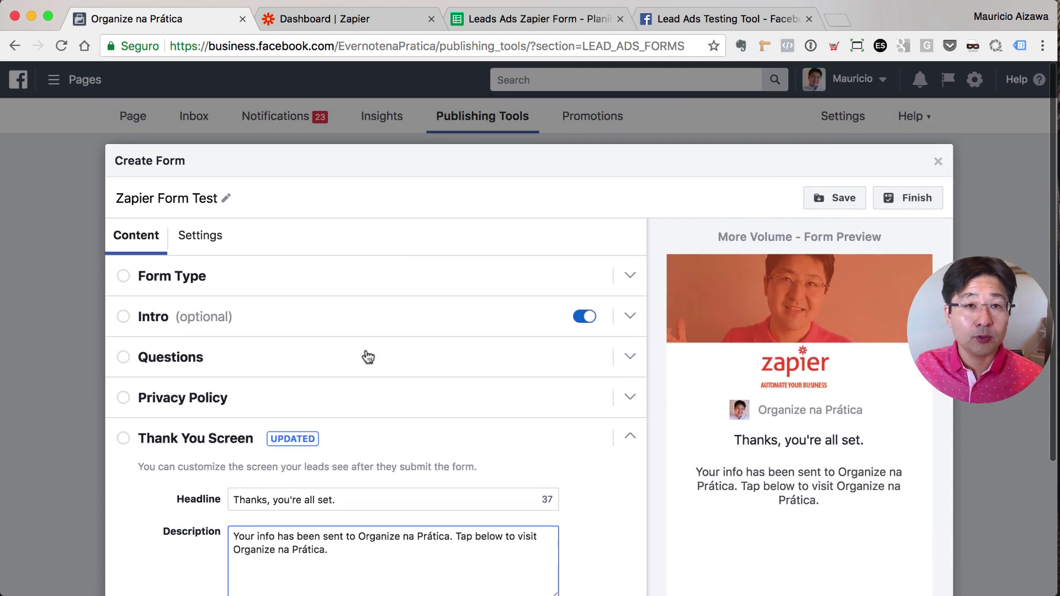
{"action": "scroll", "coordinate": [367, 355], "scroll_direction": "down", "scroll_amount": 2}
{"action": "scroll", "coordinate": [477, 347], "scroll_direction": "down", "scroll_amount": 5}
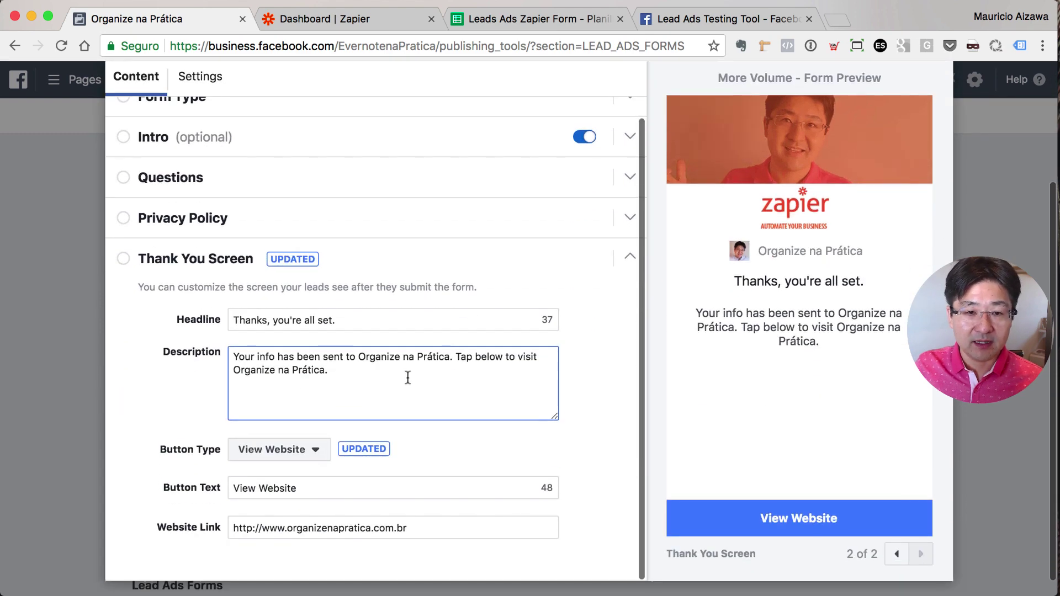
Clear the thank-you description text and make a first attempt to finish the form.
{"action": "left_click_drag", "start_coordinate": [405, 375], "coordinate": [174, 346]}
{"action": "key", "text": "super+c"}
{"action": "key", "text": "BackSpace"}
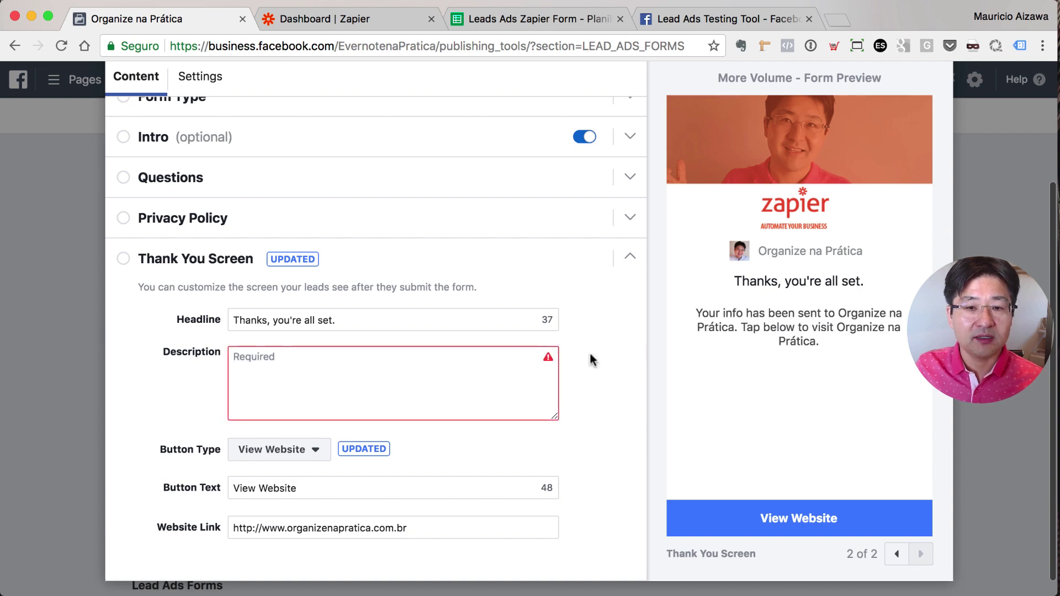
{"action": "scroll", "coordinate": [592, 350], "scroll_direction": "up", "scroll_amount": 1}
{"action": "left_click", "coordinate": [419, 244]}
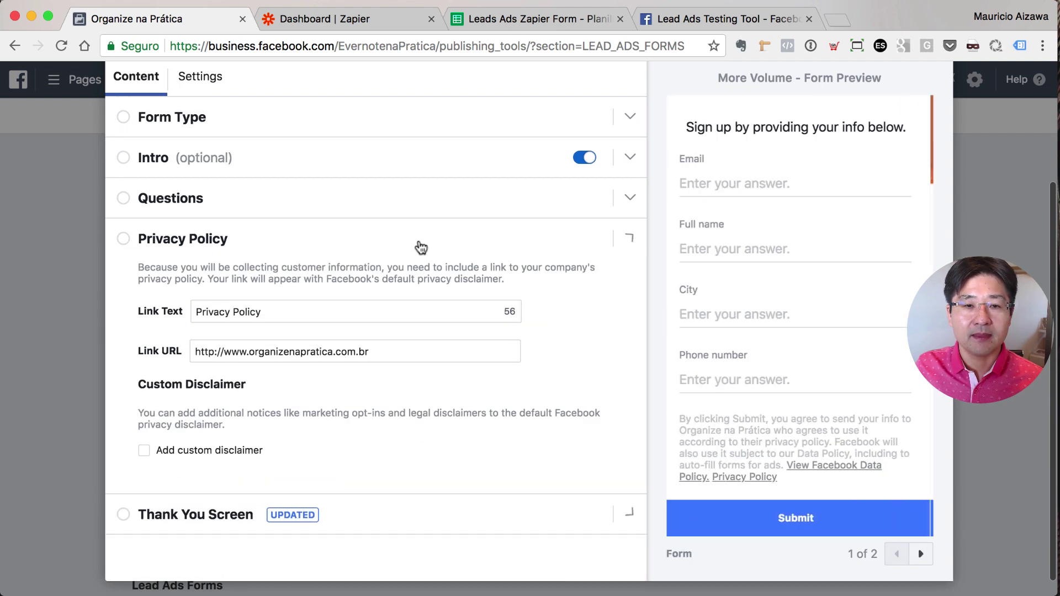
{"action": "scroll", "coordinate": [817, 142], "scroll_direction": "up", "scroll_amount": 2}
{"action": "scroll", "coordinate": [817, 141], "scroll_direction": "up", "scroll_amount": 2}
{"action": "scroll", "coordinate": [508, 149], "scroll_direction": "up", "scroll_amount": 3}
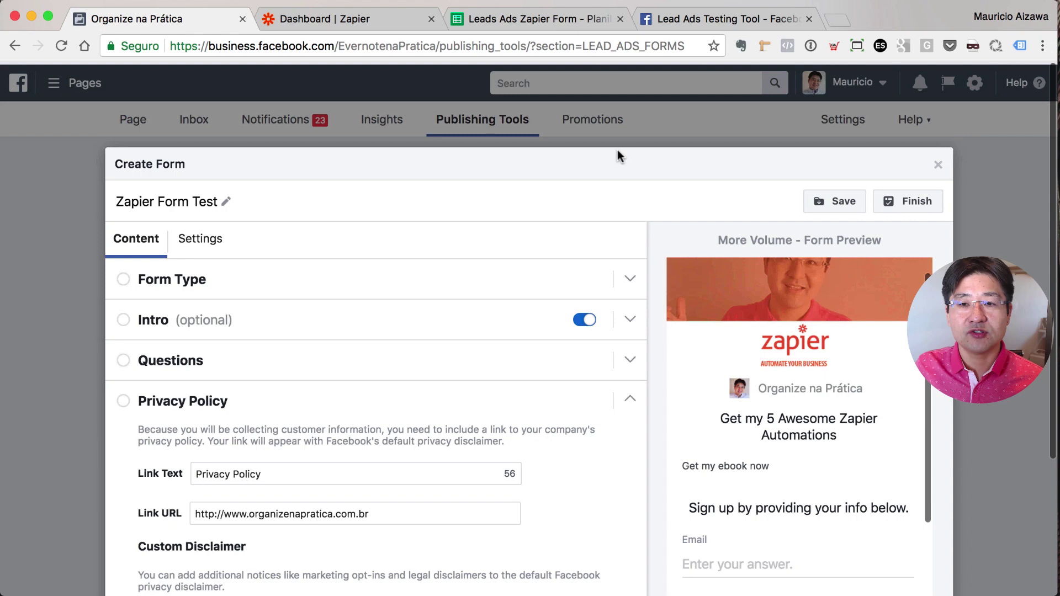
{"action": "left_click", "coordinate": [909, 200]}
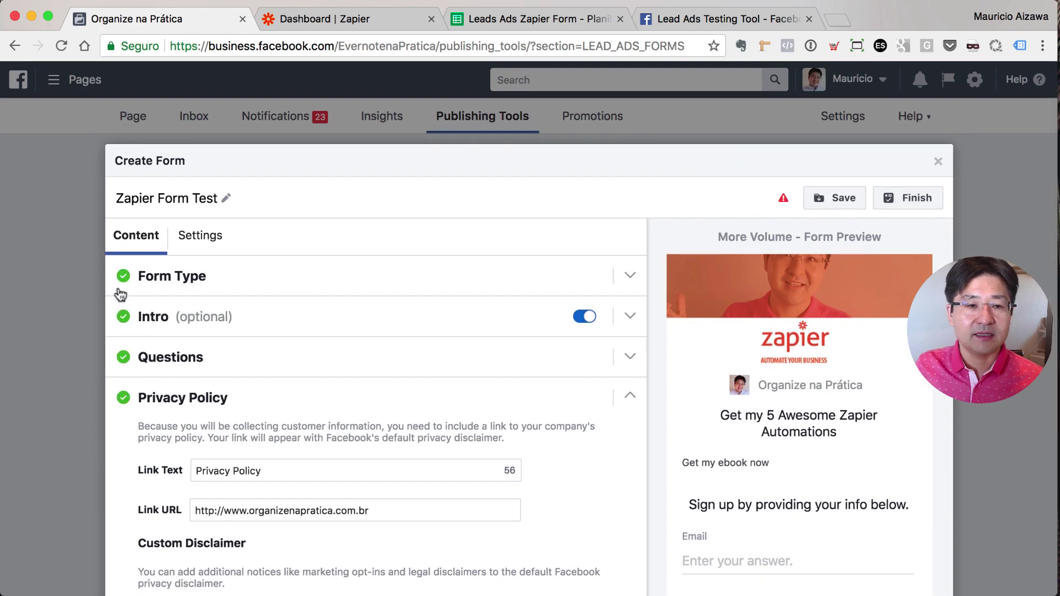
{"action": "scroll", "coordinate": [481, 314], "scroll_direction": "down", "scroll_amount": 3}
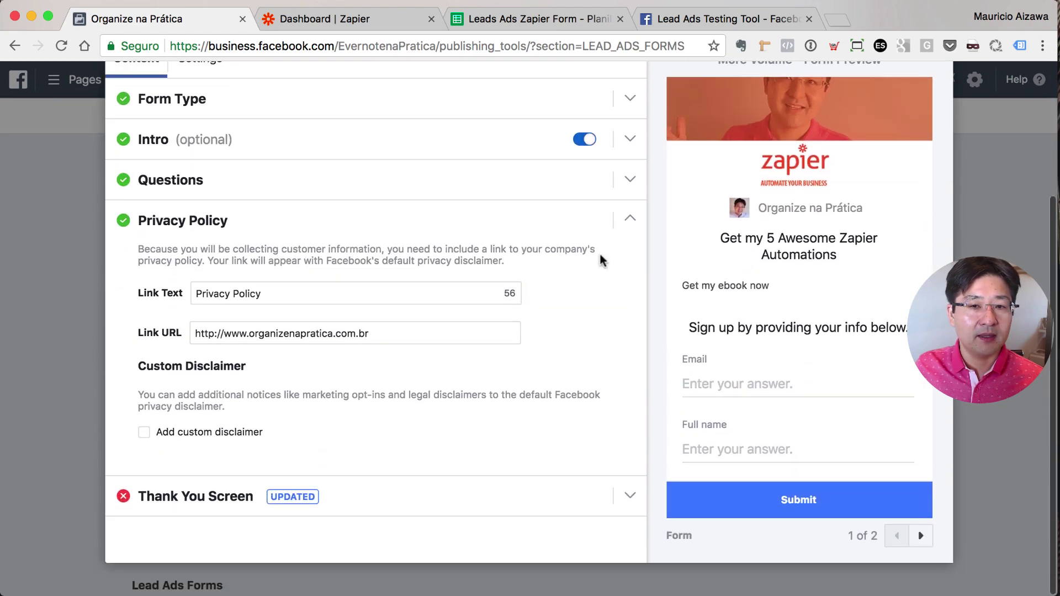
Paste the thank-you screen description and preview the form's pages.
{"action": "left_click", "coordinate": [630, 221]}
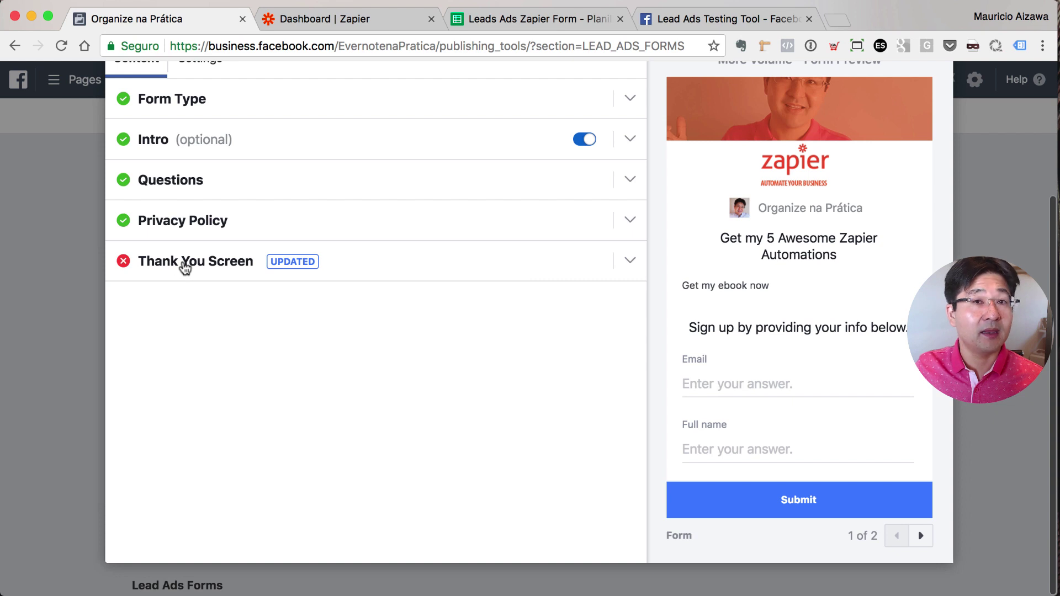
{"action": "left_click", "coordinate": [185, 263]}
{"action": "left_click", "coordinate": [260, 360]}
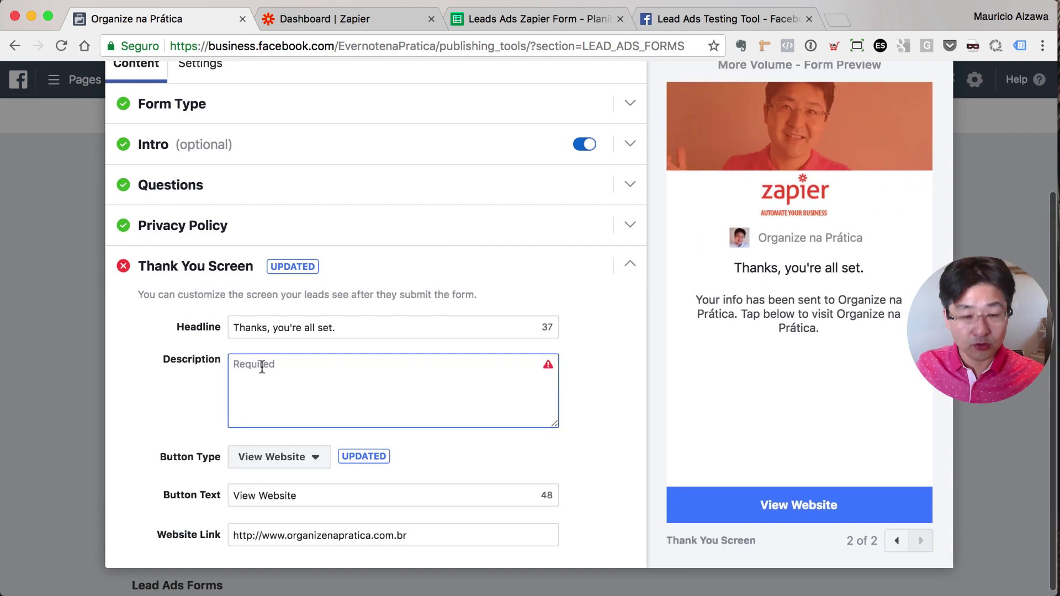
{"action": "key", "text": "super+v"}
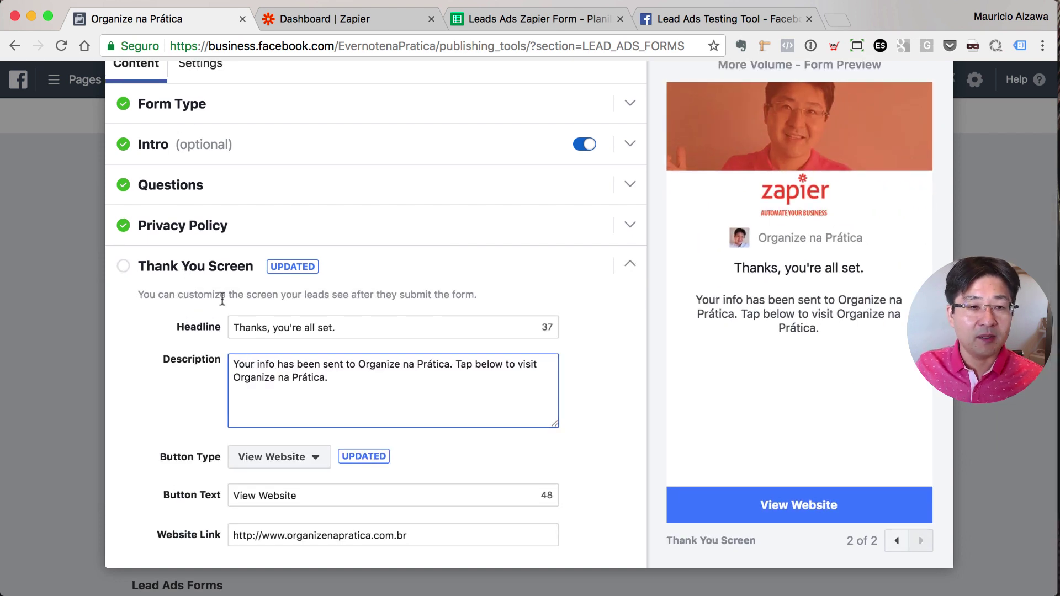
{"action": "scroll", "coordinate": [386, 386], "scroll_direction": "up", "scroll_amount": 3}
{"action": "scroll", "coordinate": [384, 389], "scroll_direction": "up", "scroll_amount": 3}
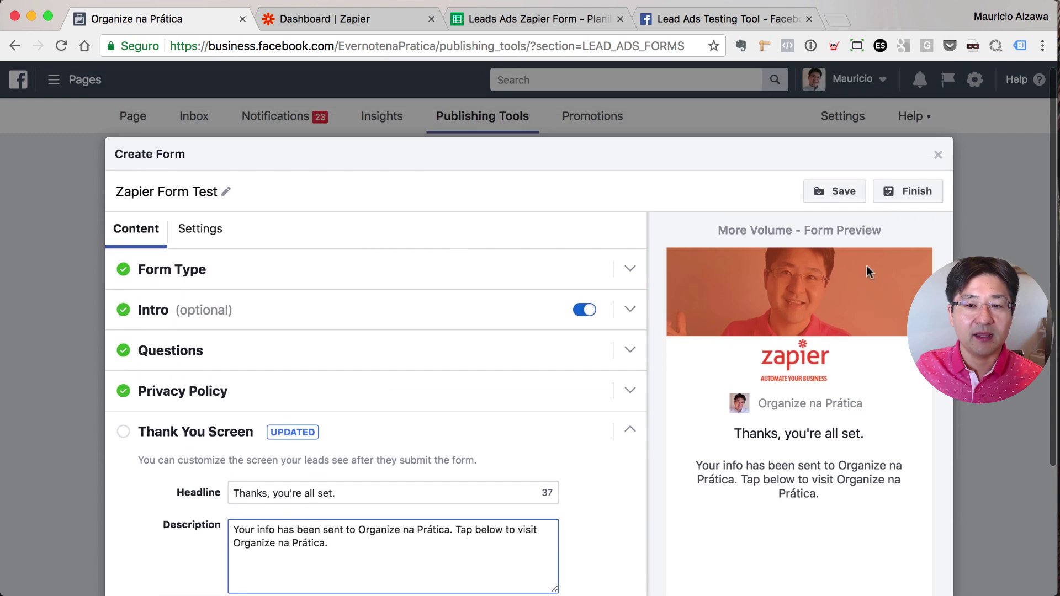
{"action": "scroll", "coordinate": [856, 279], "scroll_direction": "down", "scroll_amount": 6}
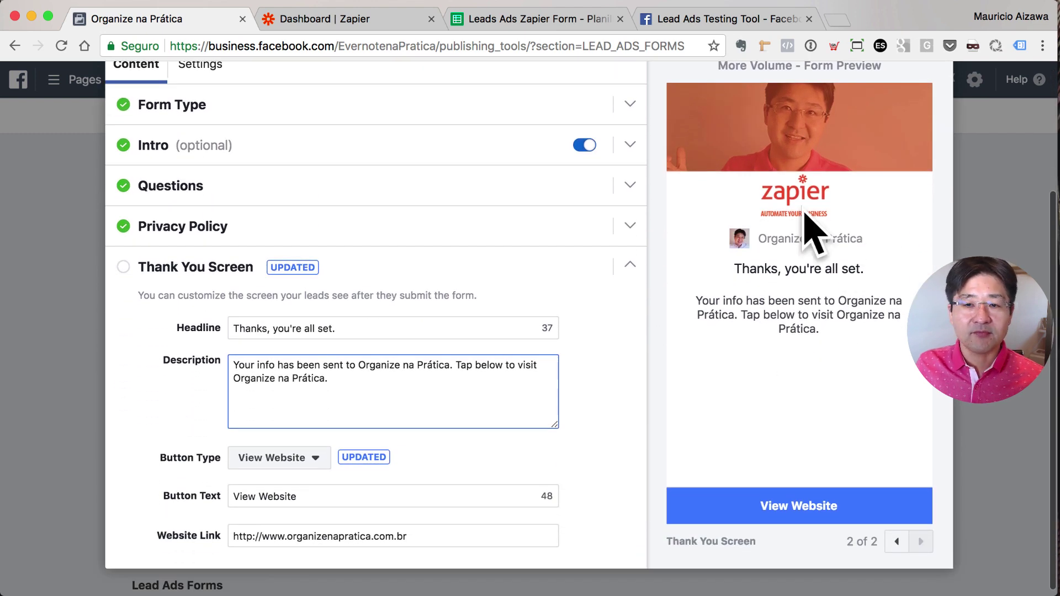
{"action": "left_click", "coordinate": [895, 542]}
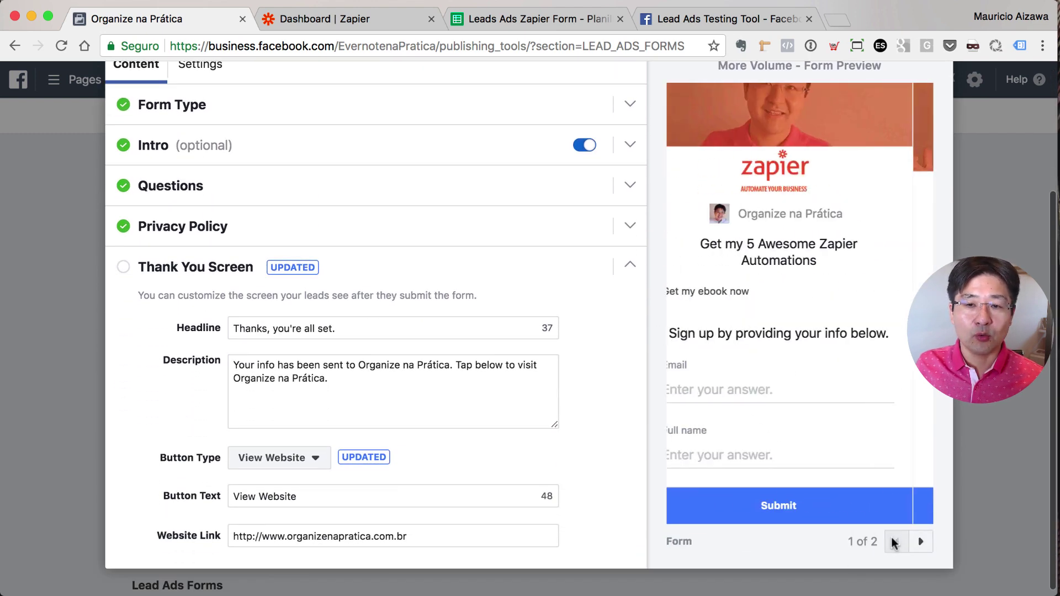
{"action": "left_click", "coordinate": [920, 541]}
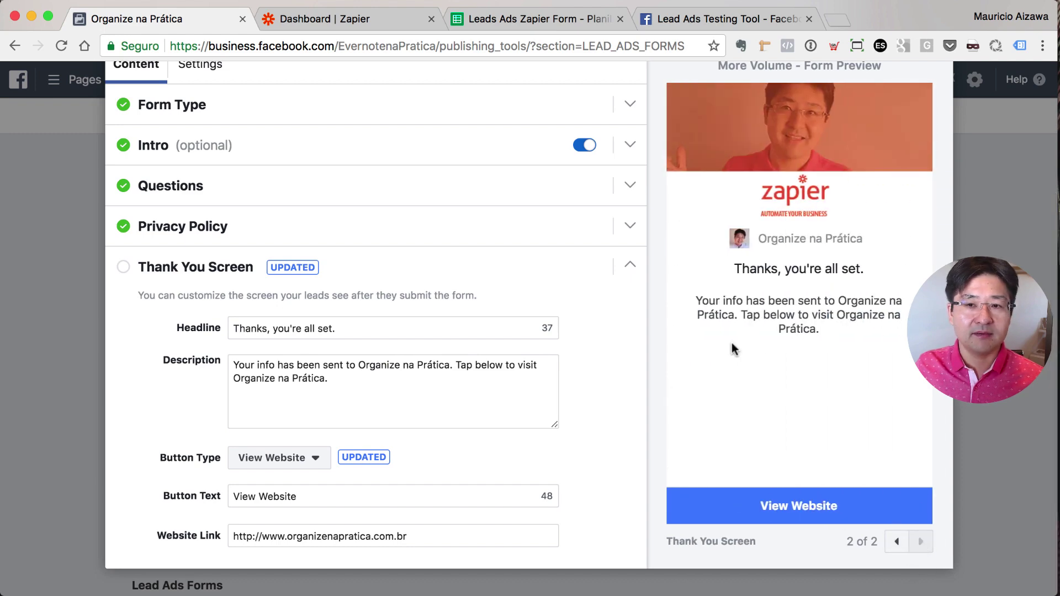
{"action": "scroll", "coordinate": [773, 298], "scroll_direction": "up", "scroll_amount": 3}
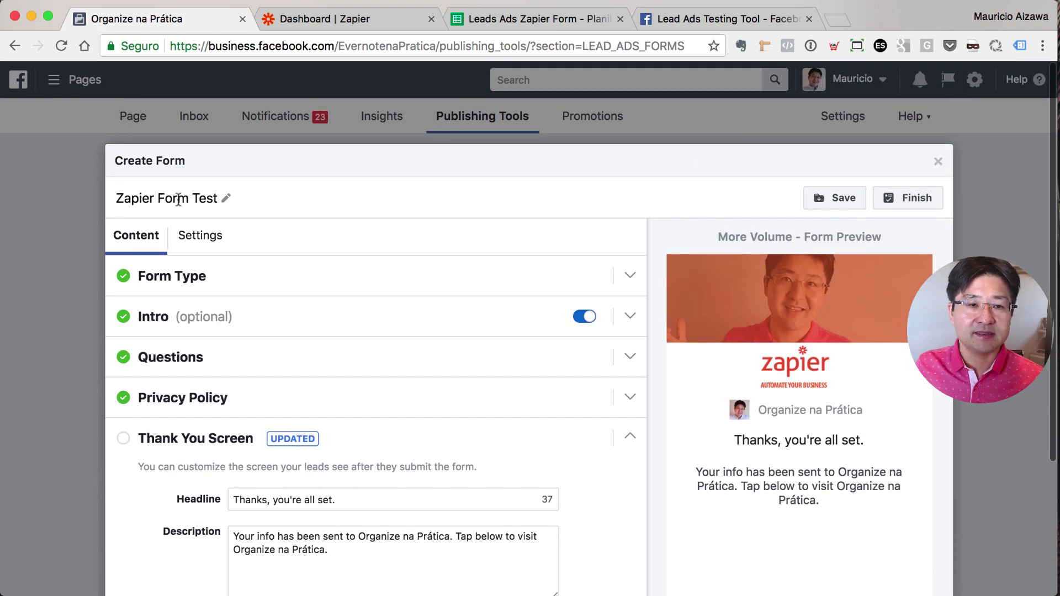
Finish the Zapier Form Test and reload the Forms Library list.
{"action": "left_click", "coordinate": [898, 201]}
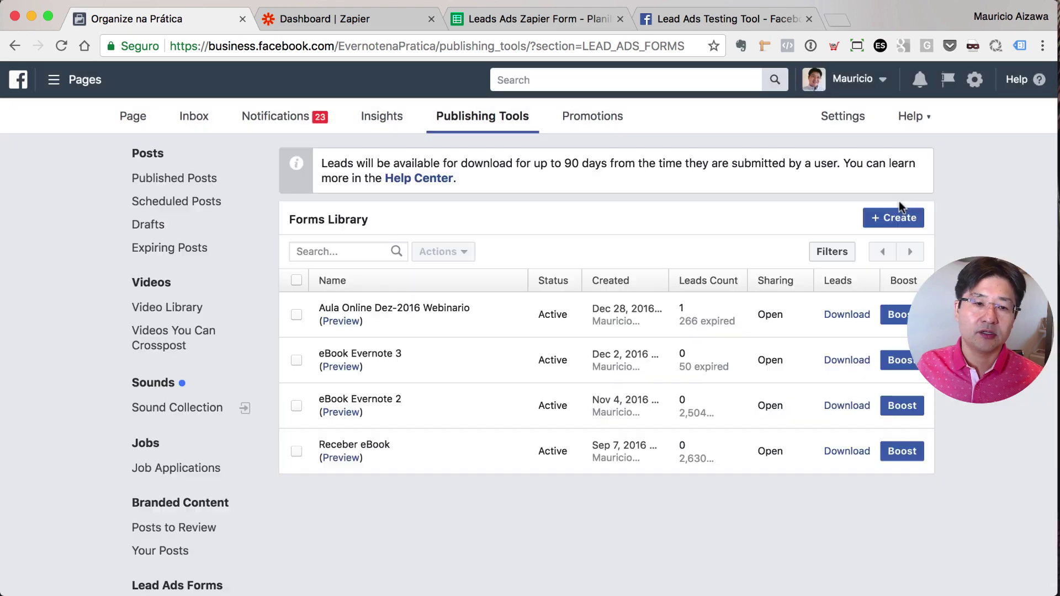
{"action": "scroll", "coordinate": [146, 398], "scroll_direction": "down", "scroll_amount": 3}
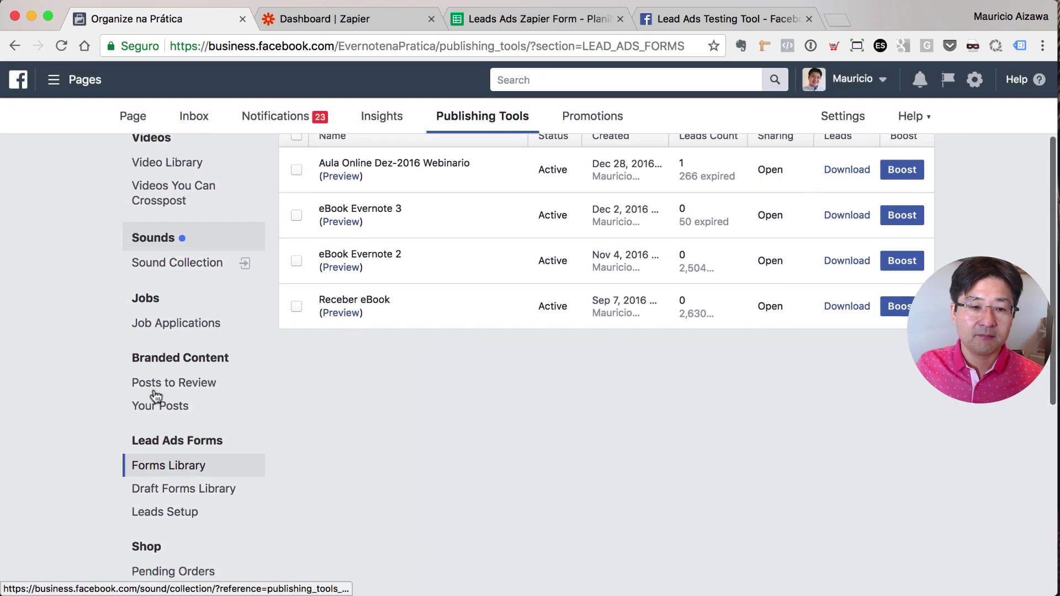
{"action": "left_click", "coordinate": [160, 467]}
Preview Zapier Form Test from the library, scroll through it, and cancel.
{"action": "scroll", "coordinate": [373, 279], "scroll_direction": "up", "scroll_amount": 2}
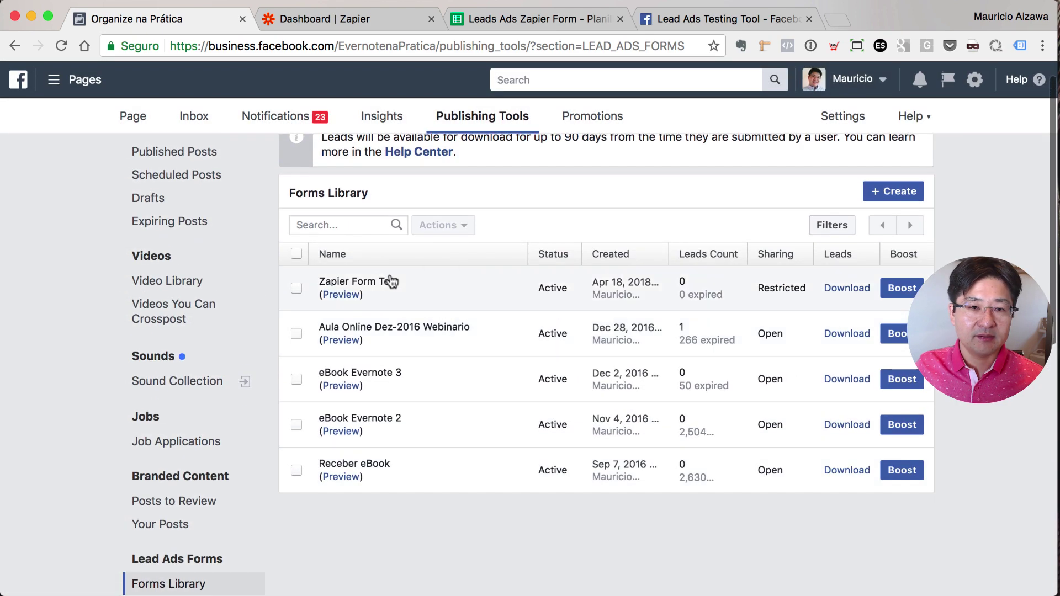
{"action": "mouse_move", "coordinate": [356, 283]}
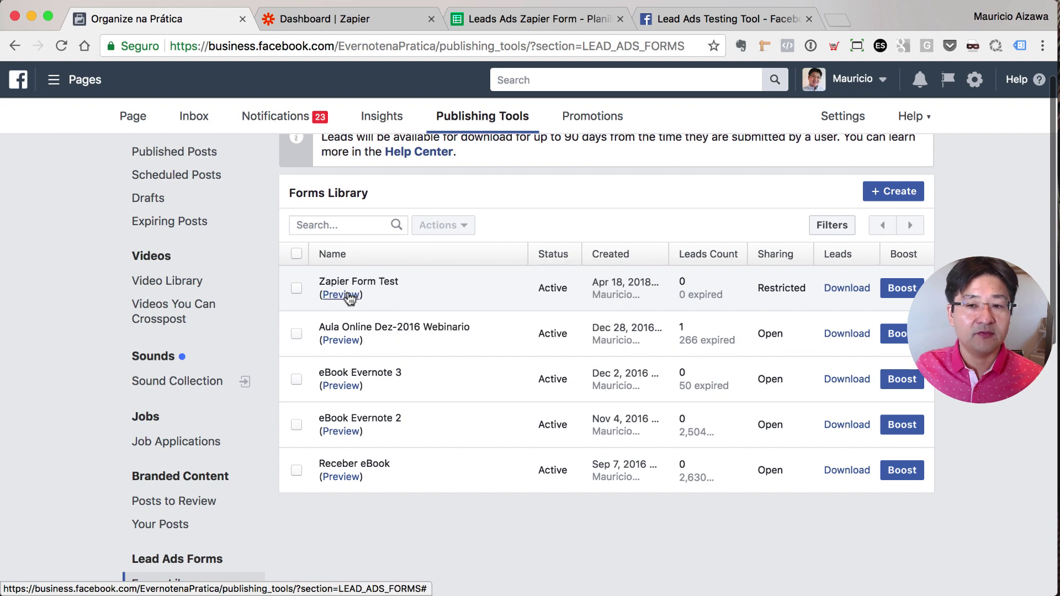
{"action": "left_click", "coordinate": [349, 295]}
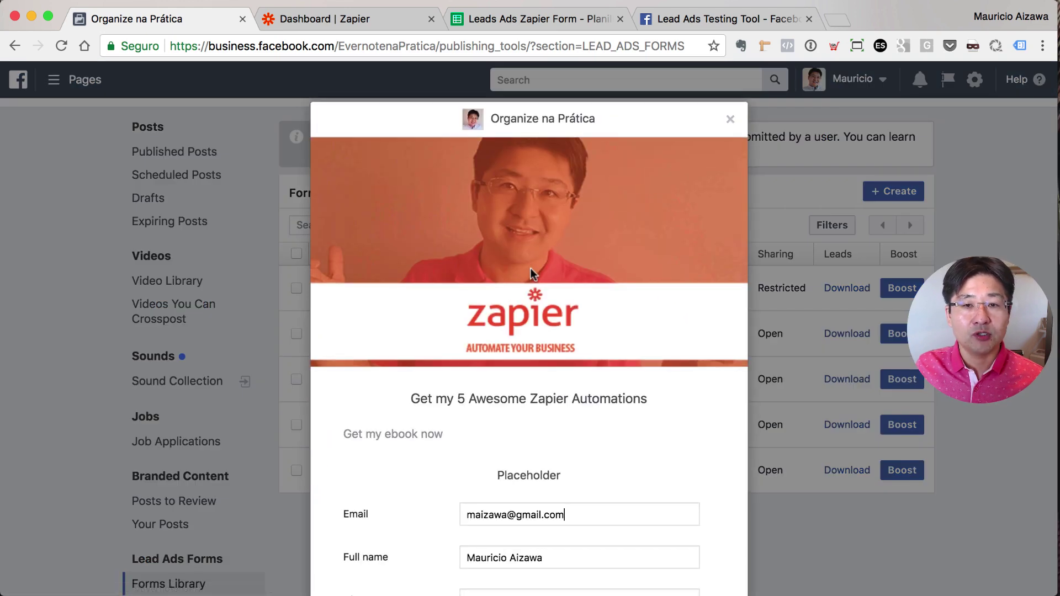
{"action": "scroll", "coordinate": [530, 267], "scroll_direction": "down", "scroll_amount": 3}
{"action": "scroll", "coordinate": [507, 265], "scroll_direction": "down", "scroll_amount": 2}
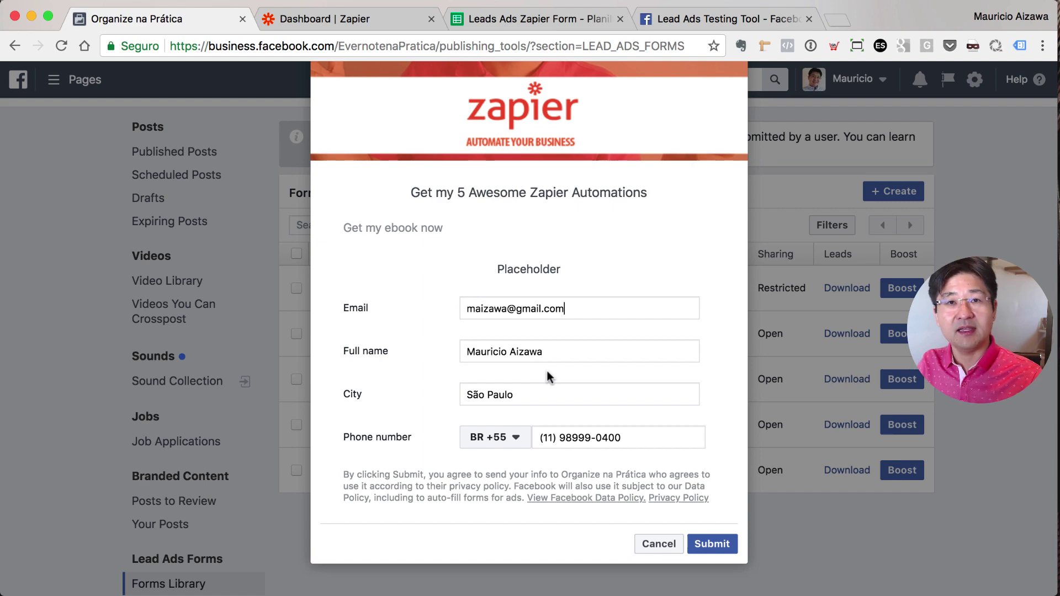
{"action": "left_click", "coordinate": [657, 544]}
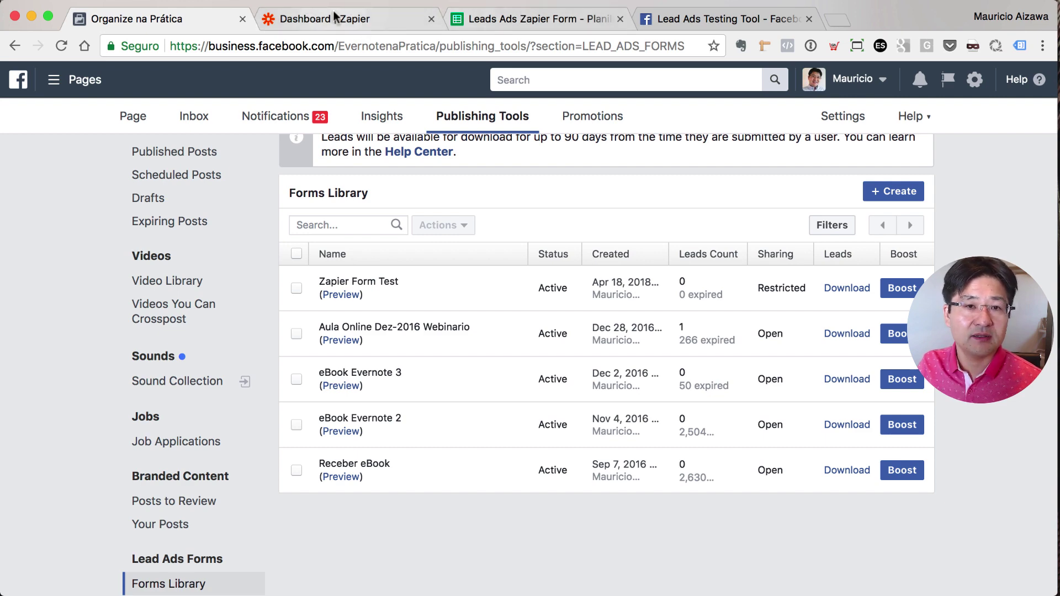
Start a new Zapier zap with Facebook Lead Ads' New Lead as the trigger.
{"action": "left_click", "coordinate": [362, 18]}
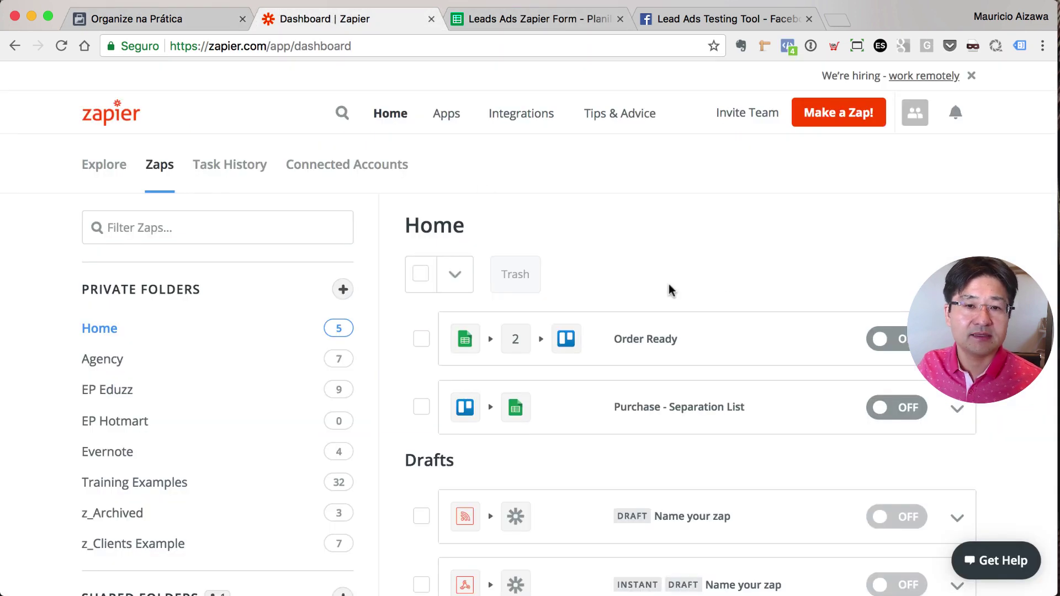
{"action": "left_click", "coordinate": [836, 115]}
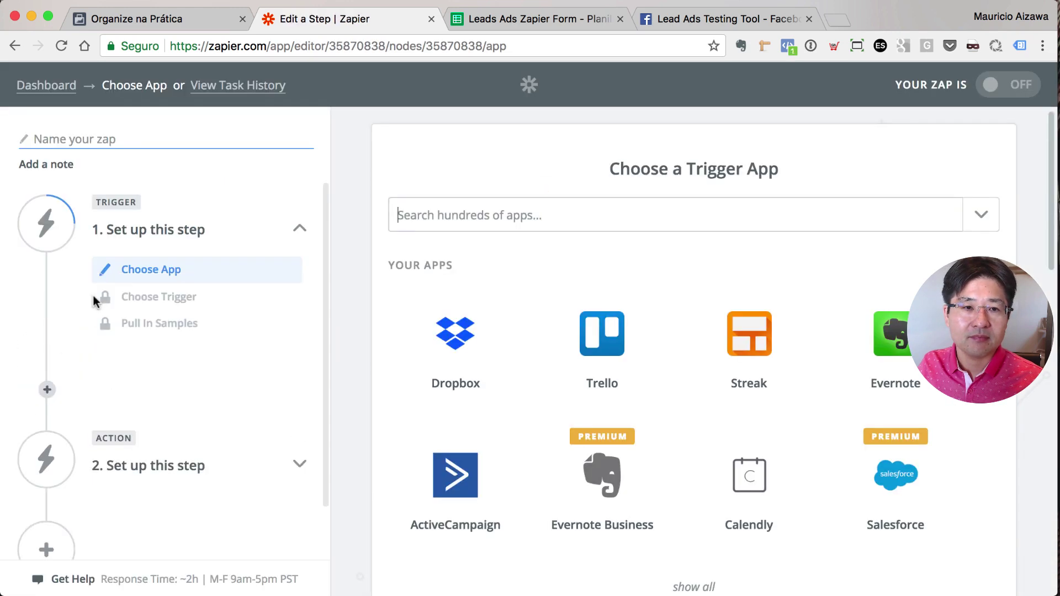
{"action": "left_click", "coordinate": [458, 205]}
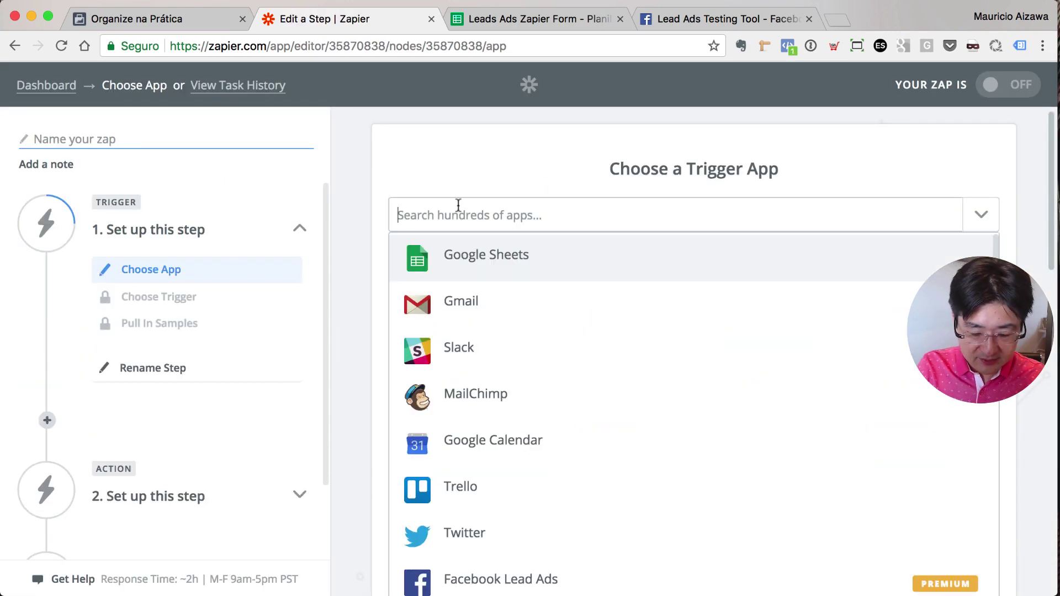
{"action": "type", "text": "face"}
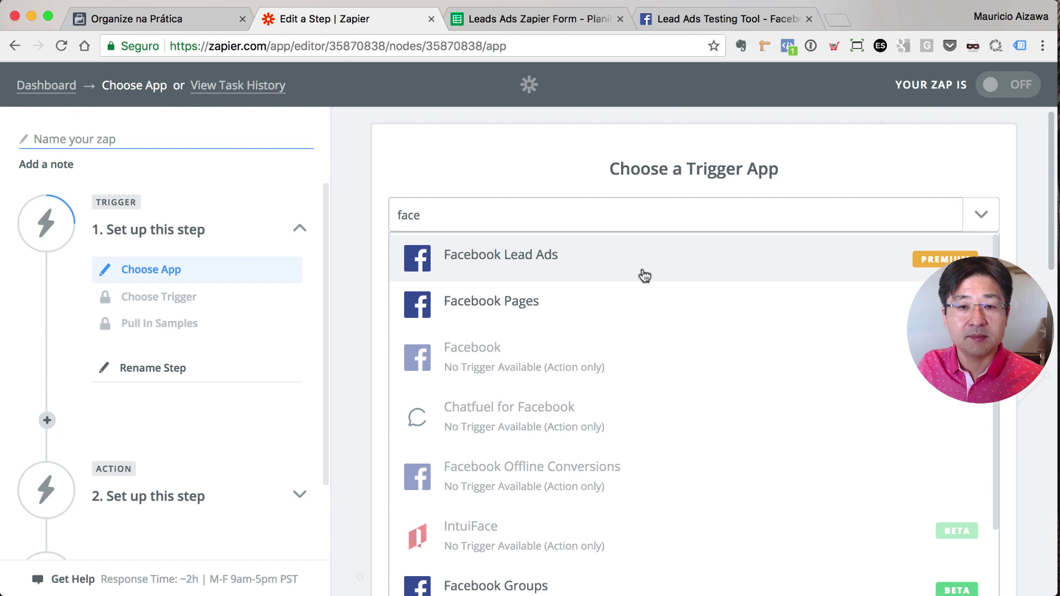
{"action": "left_click", "coordinate": [918, 265]}
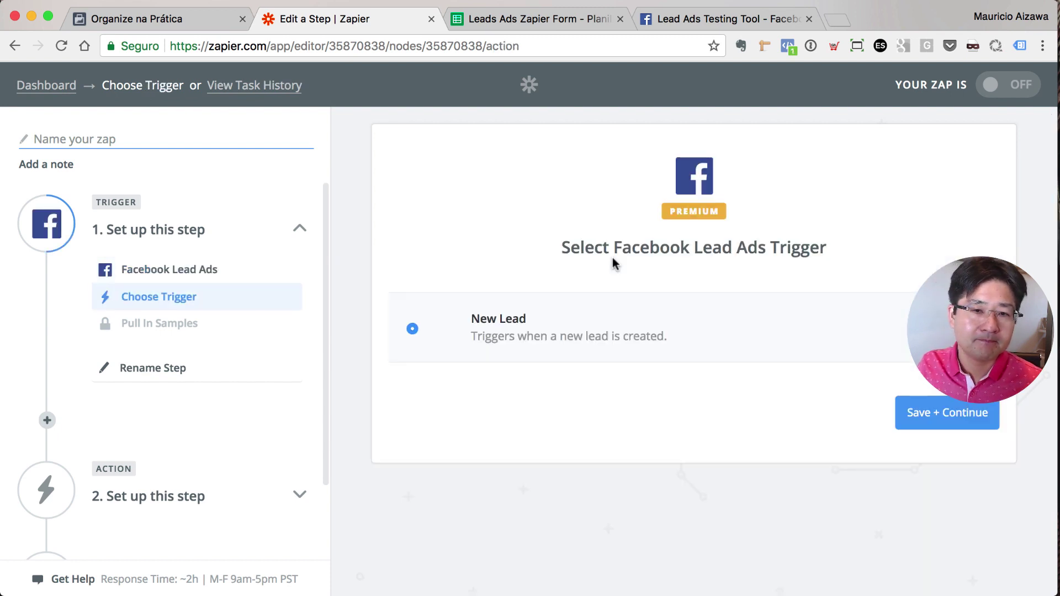
{"action": "left_click", "coordinate": [947, 413]}
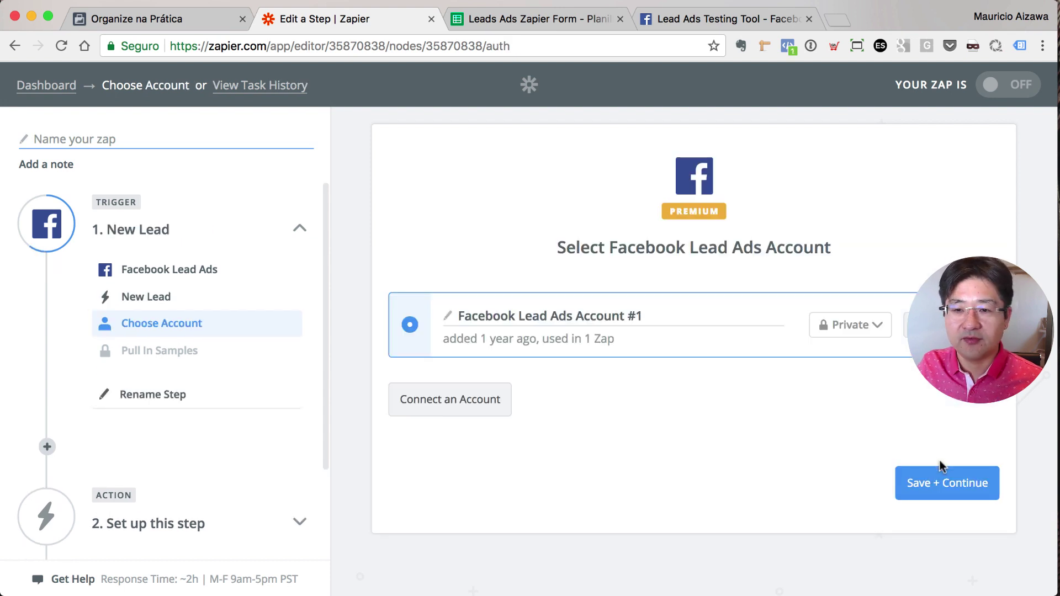
Confirm the Facebook account, choose page Organize na Prática and form Zapier Form Test, then continue.
{"action": "key", "text": "Return"}
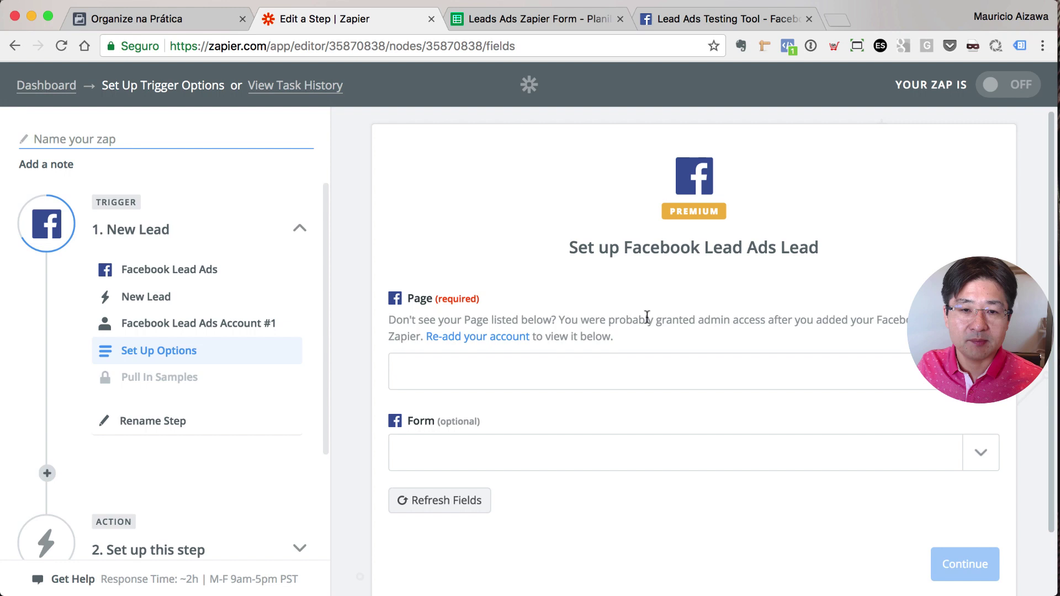
{"action": "scroll", "coordinate": [726, 342], "scroll_direction": "down", "scroll_amount": 2}
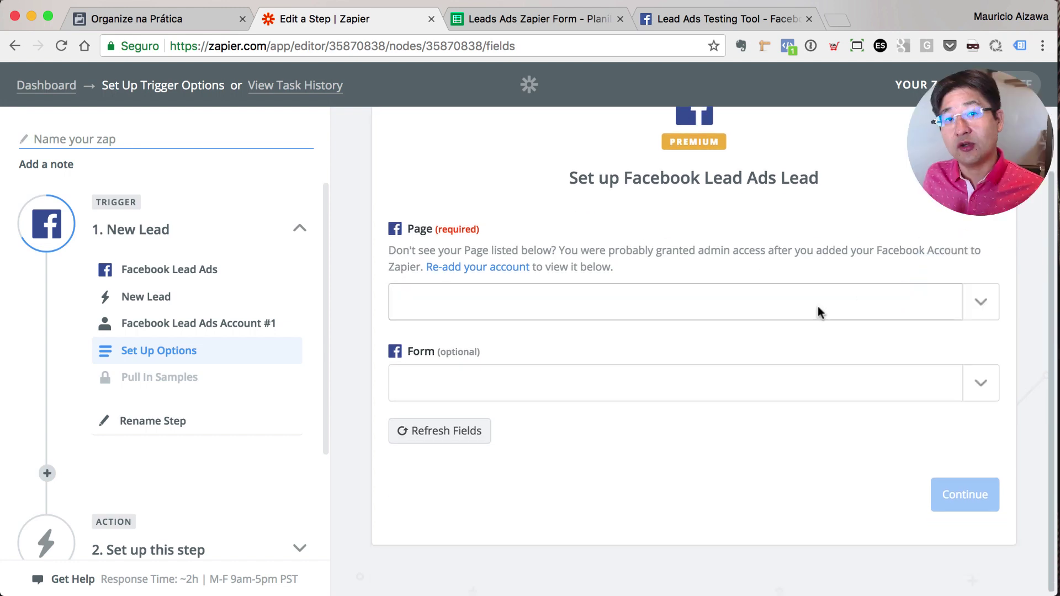
{"action": "left_click", "coordinate": [978, 303]}
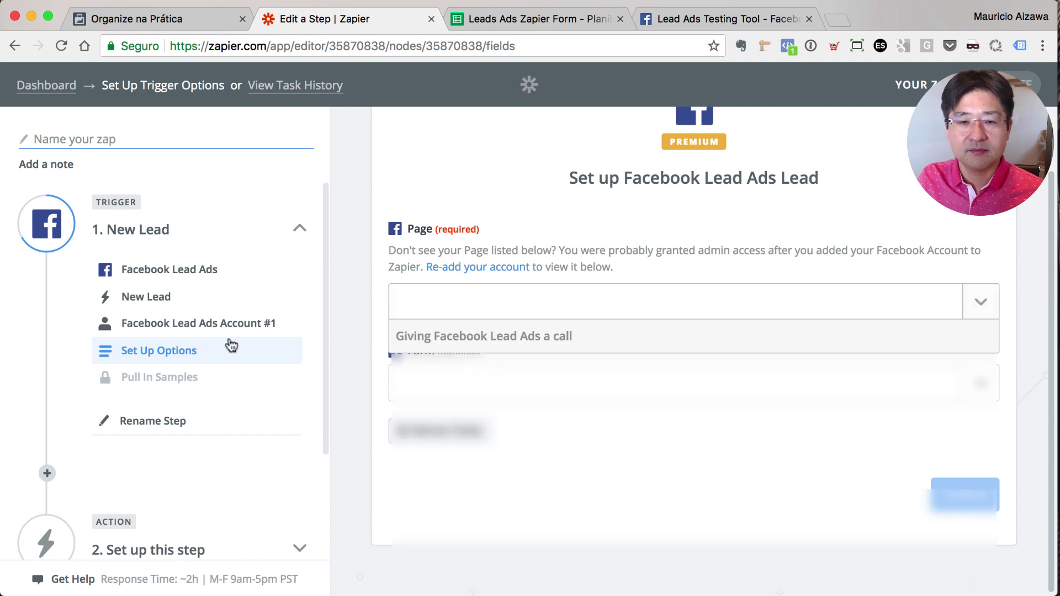
{"action": "left_click", "coordinate": [488, 471]}
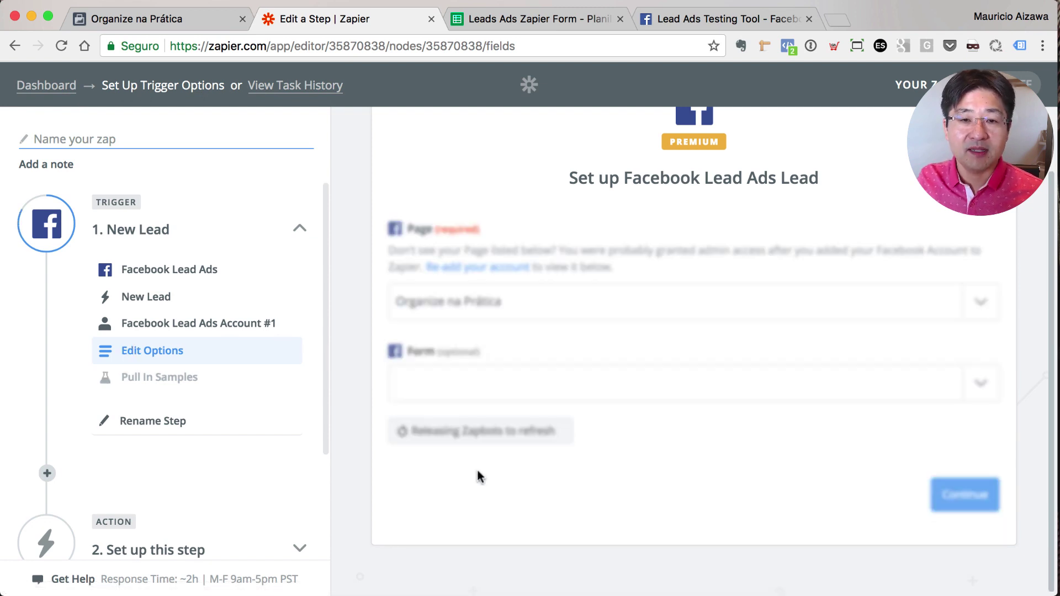
{"action": "left_click", "coordinate": [982, 386]}
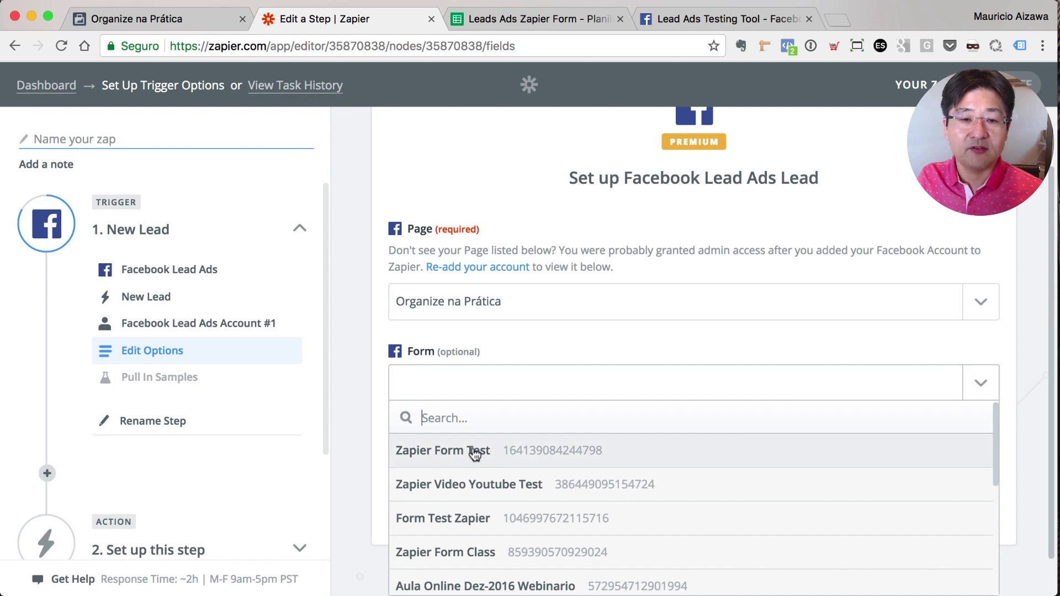
{"action": "left_click", "coordinate": [475, 453]}
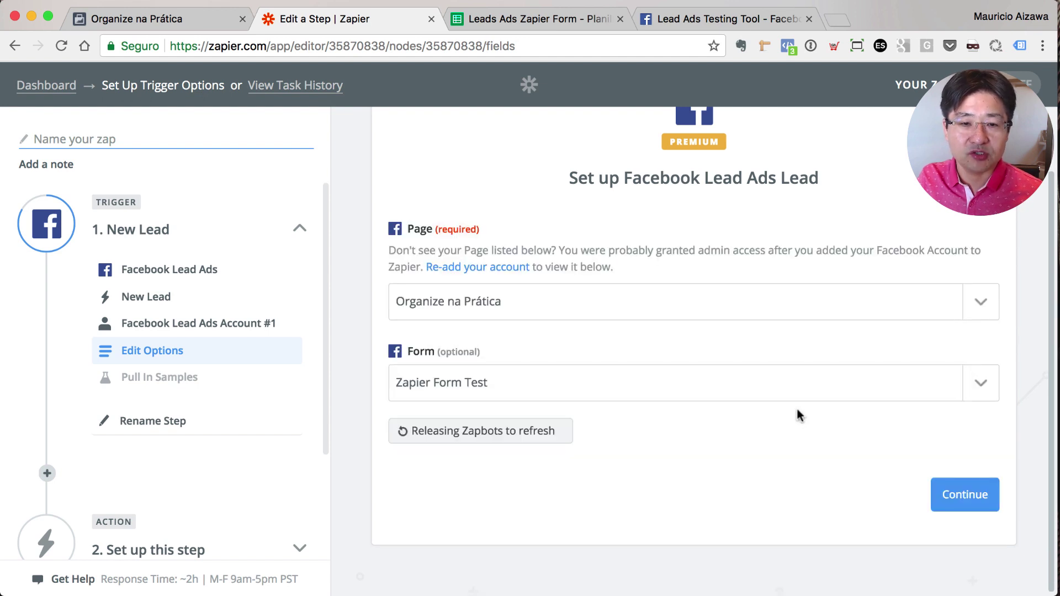
{"action": "left_click", "coordinate": [965, 493]}
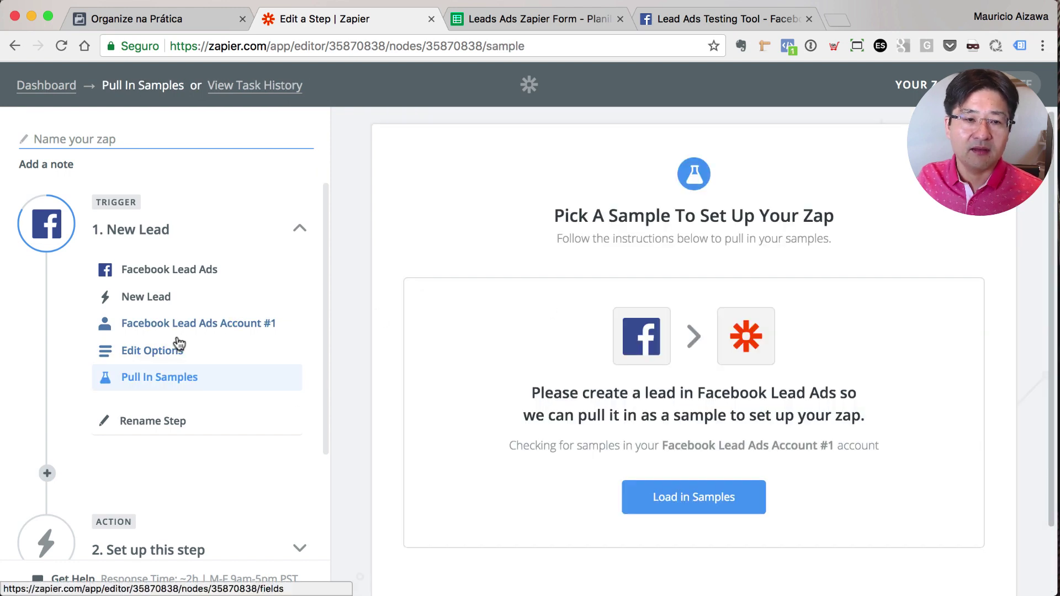
Load a sample lead from Facebook, review Lead A's fields, and continue with it as trigger data.
{"action": "scroll", "coordinate": [140, 301], "scroll_direction": "down", "scroll_amount": 3}
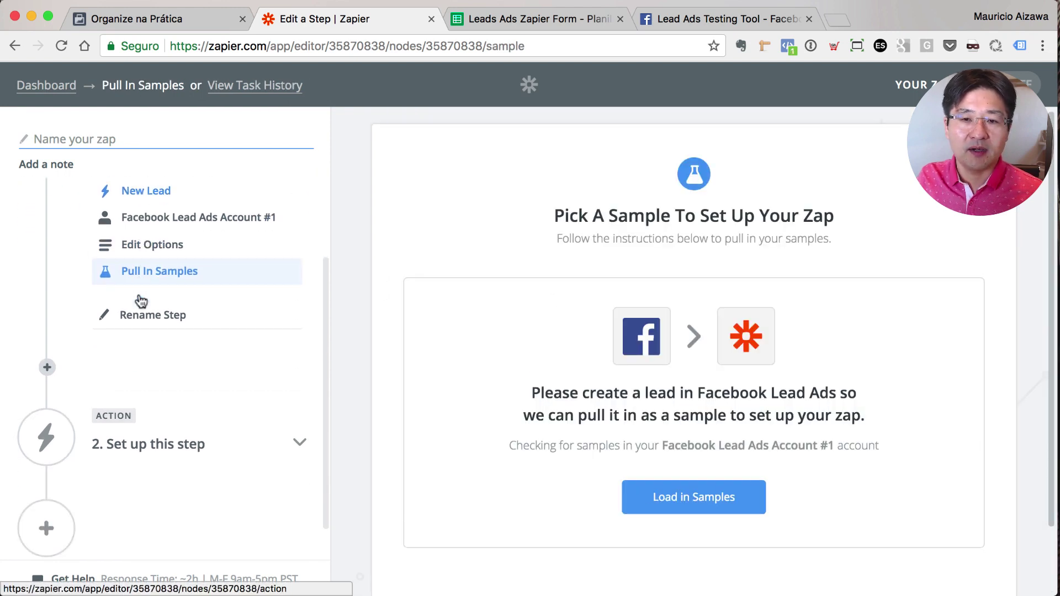
{"action": "left_click", "coordinate": [683, 503]}
{"action": "scroll", "coordinate": [576, 313], "scroll_direction": "down", "scroll_amount": 3}
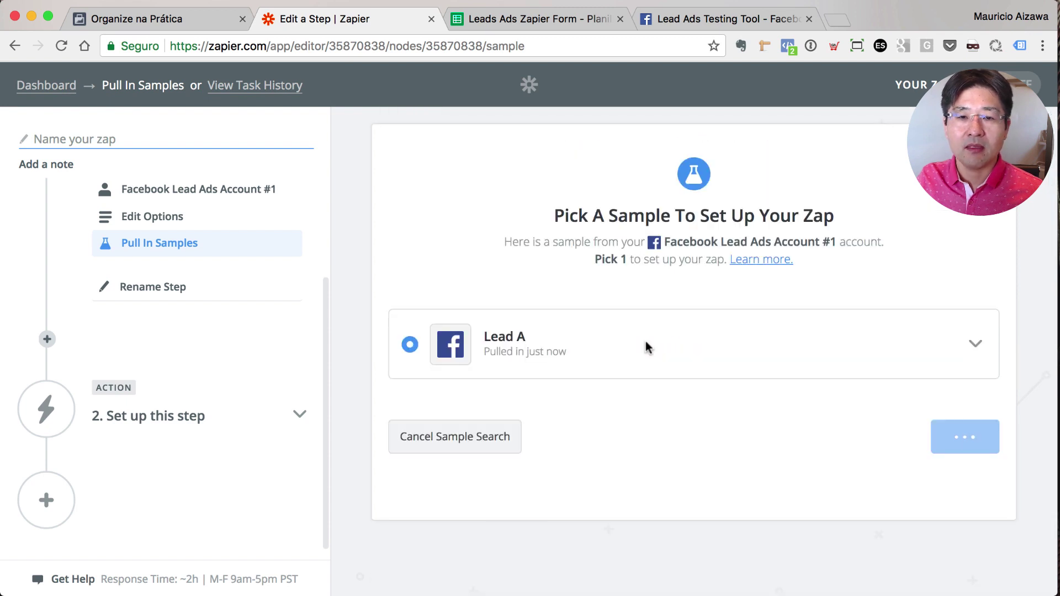
{"action": "left_click", "coordinate": [972, 346]}
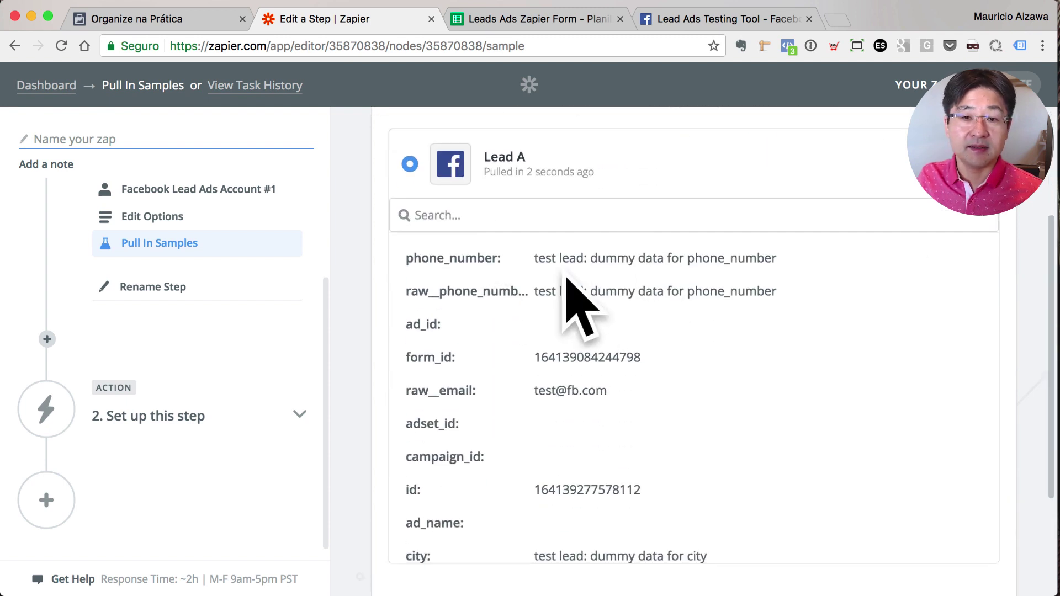
{"action": "scroll", "coordinate": [684, 499], "scroll_direction": "down", "scroll_amount": 5}
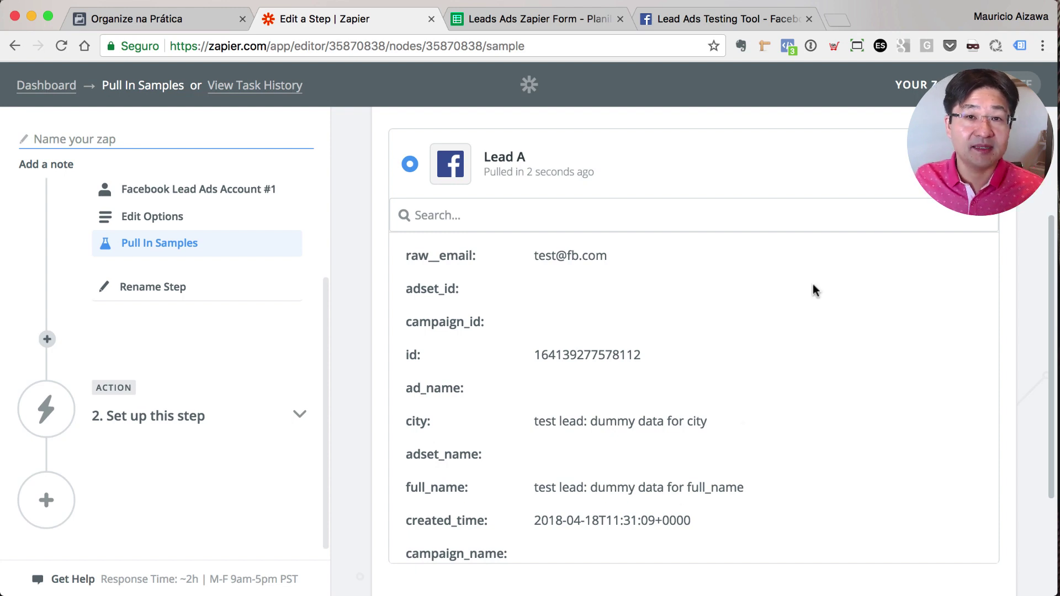
{"action": "scroll", "coordinate": [814, 289], "scroll_direction": "down", "scroll_amount": 3}
{"action": "scroll", "coordinate": [788, 466], "scroll_direction": "down", "scroll_amount": 4}
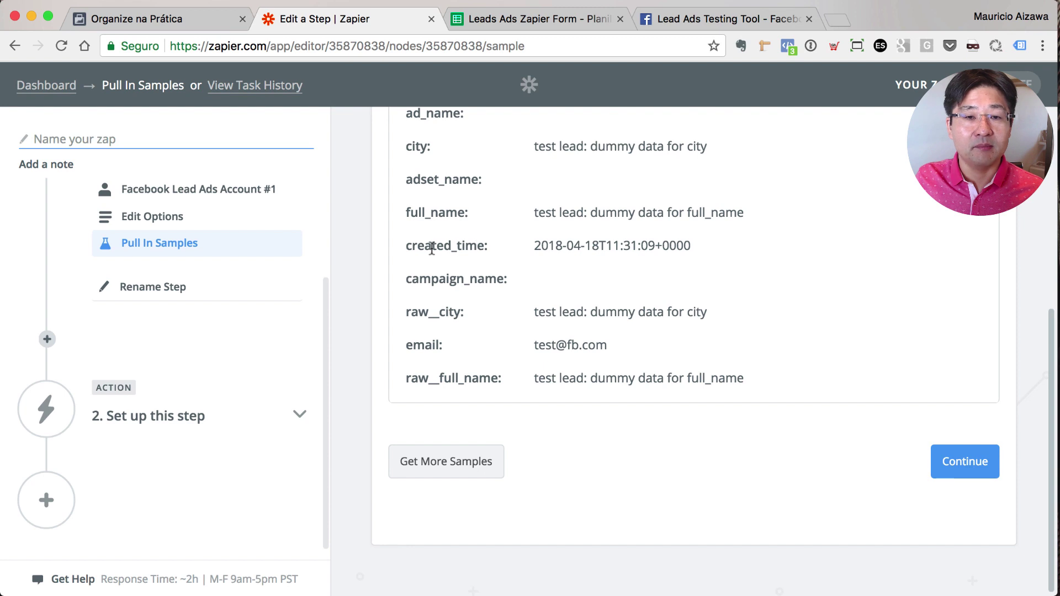
{"action": "left_click", "coordinate": [958, 467]}
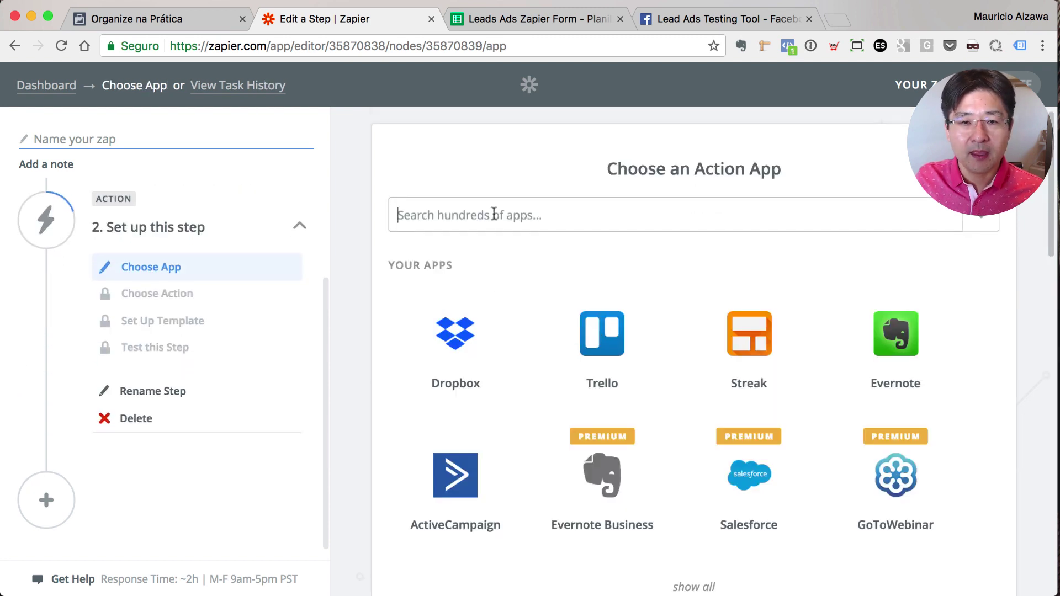
Set the action to Google Sheets' Create Spreadsheet Row using the connected Google Sheets account.
{"action": "left_click", "coordinate": [494, 215]}
{"action": "type", "text": "goog"}
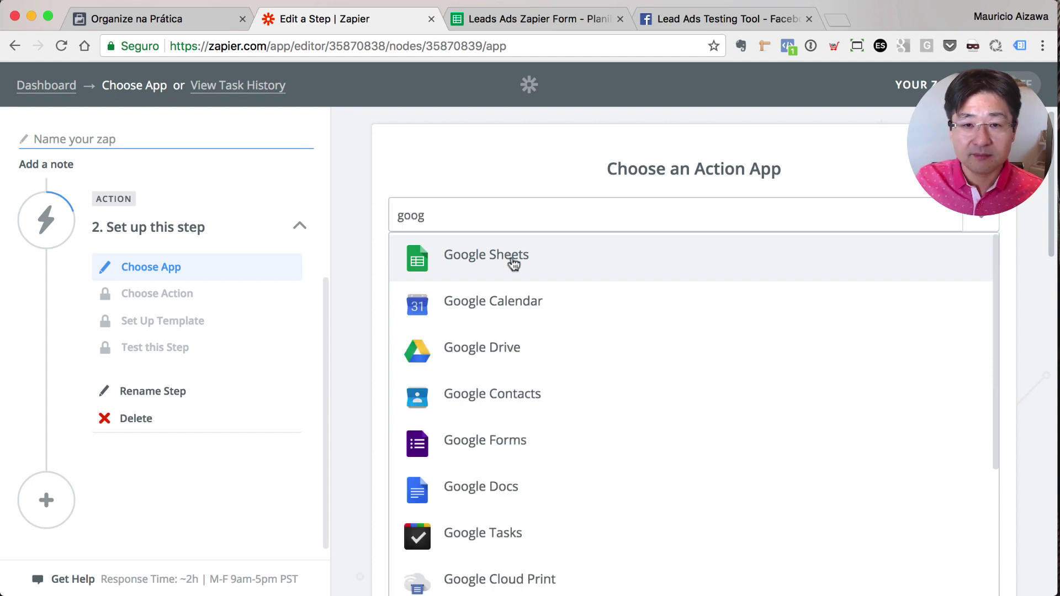
{"action": "left_click", "coordinate": [512, 264]}
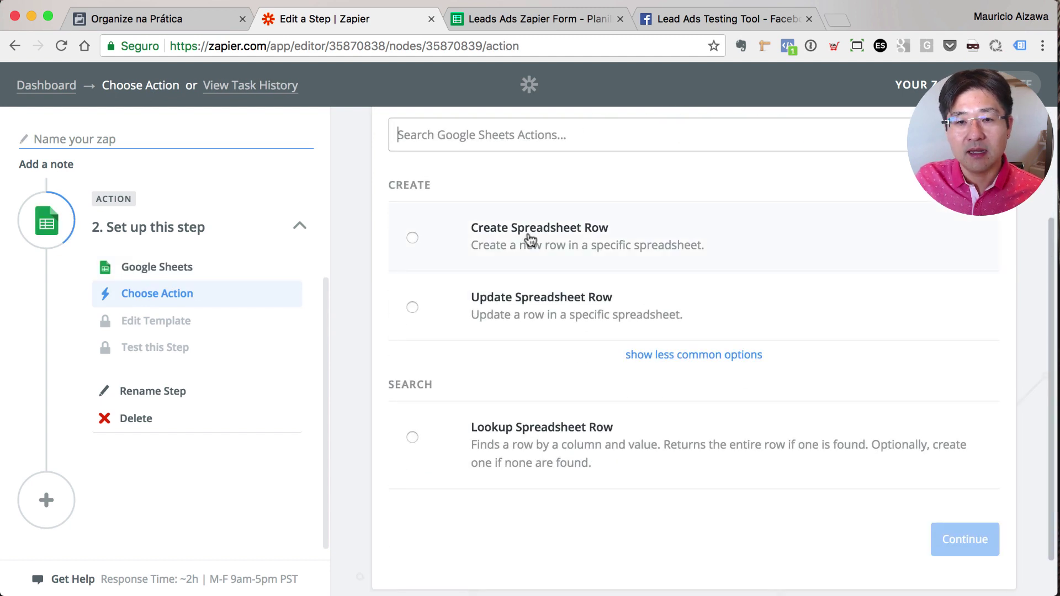
{"action": "left_click", "coordinate": [543, 241]}
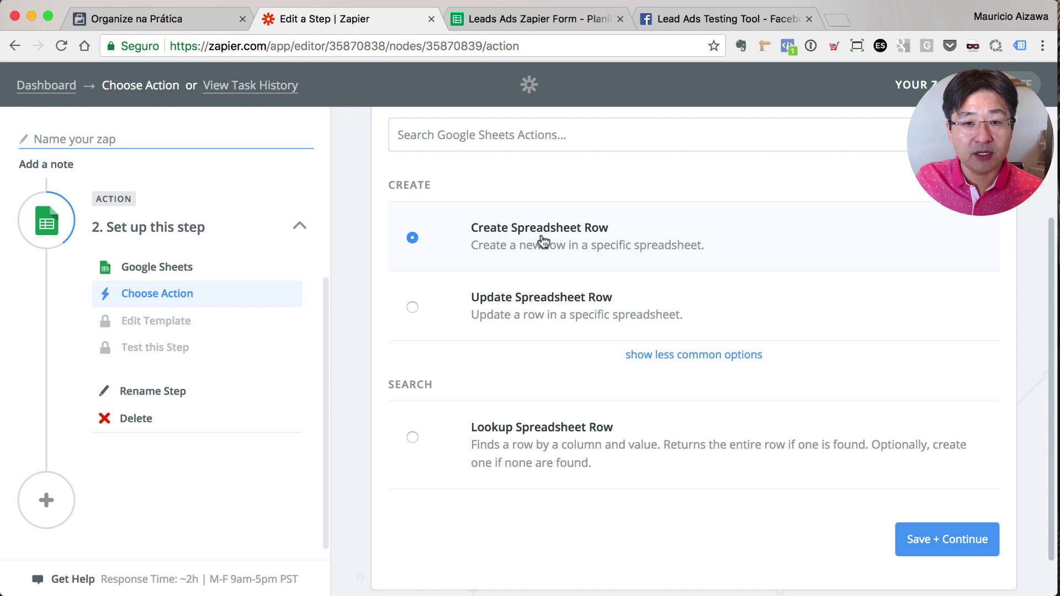
{"action": "left_click", "coordinate": [931, 540]}
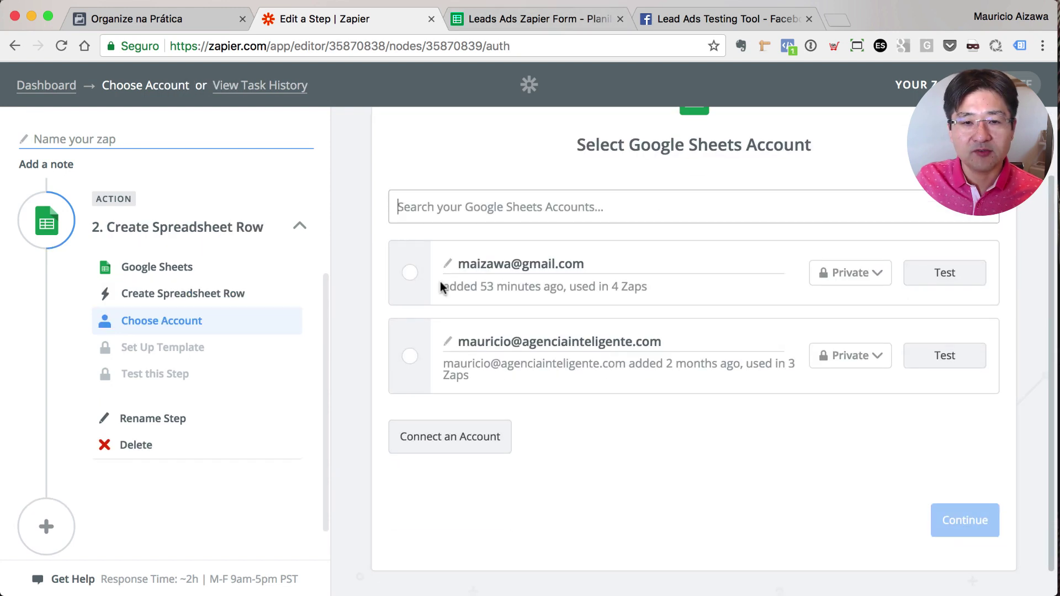
{"action": "left_click", "coordinate": [410, 274]}
{"action": "left_click", "coordinate": [911, 516]}
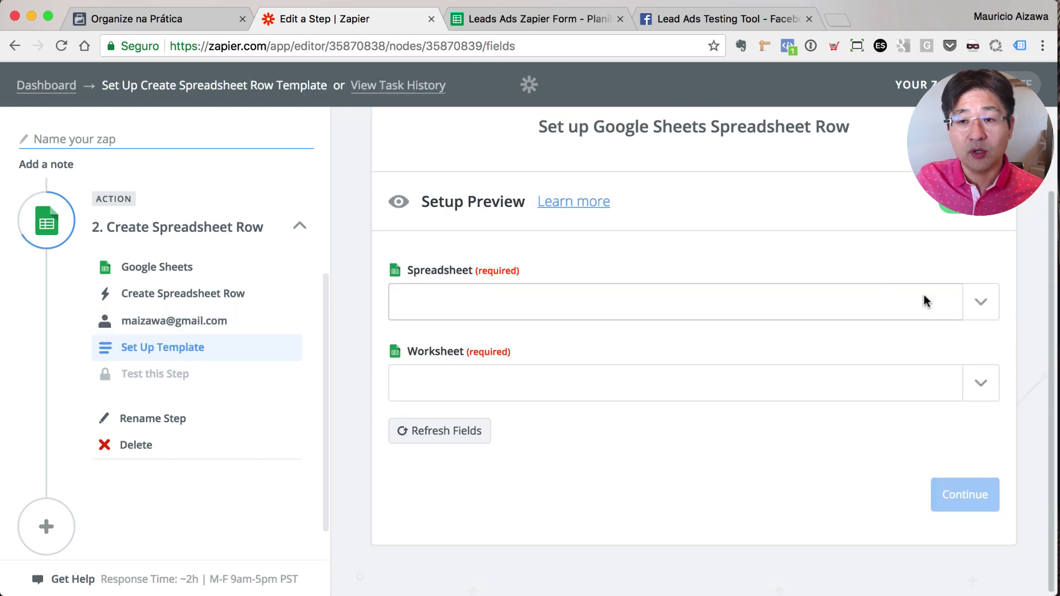
Choose the Leads Ads Zapier Form spreadsheet and its Page1 worksheet for the new row.
{"action": "left_click", "coordinate": [978, 301]}
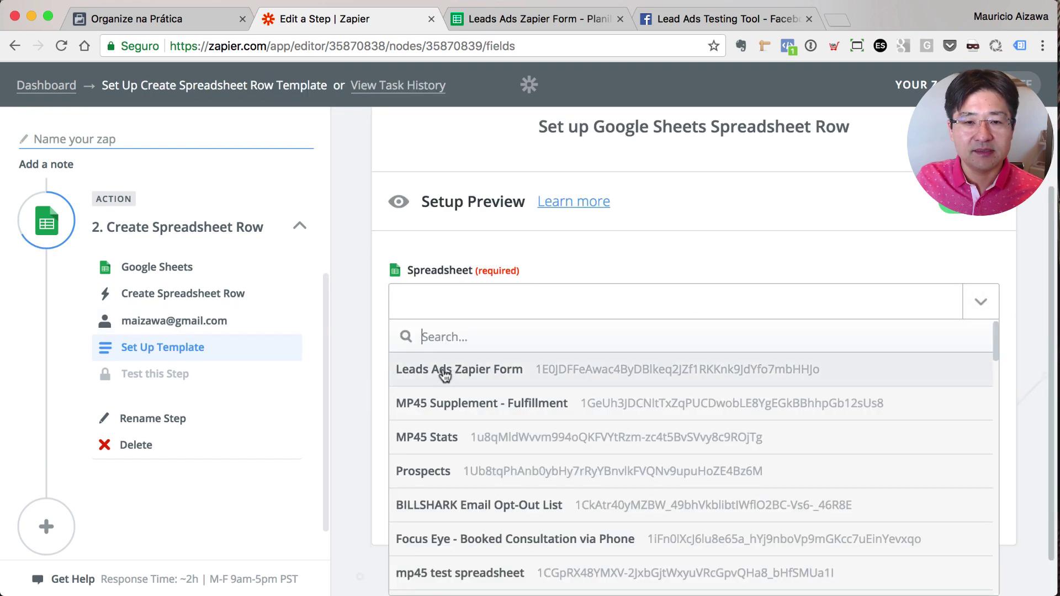
{"action": "left_click", "coordinate": [483, 372]}
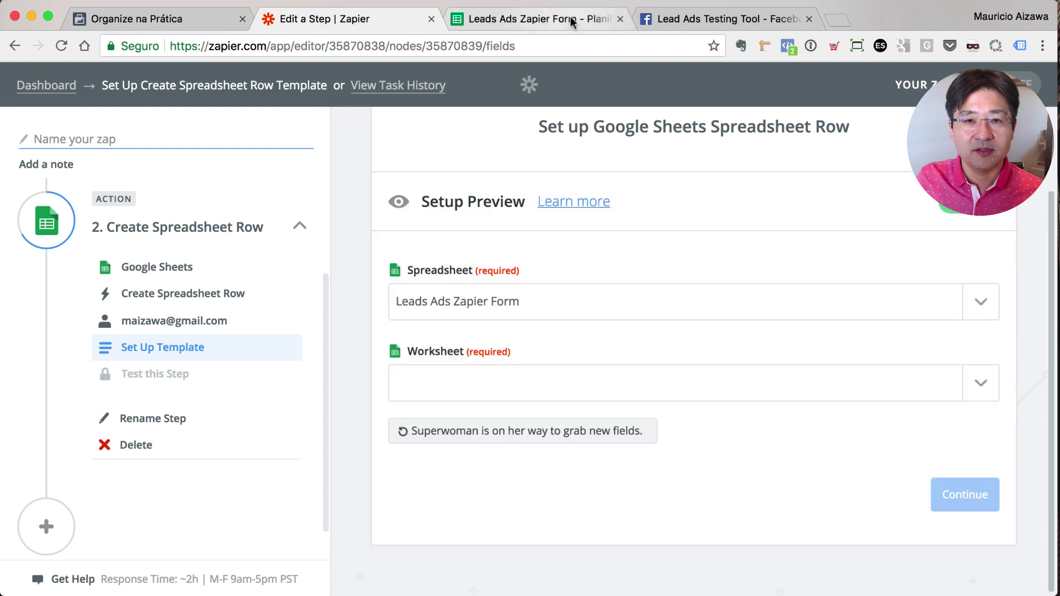
{"action": "left_click", "coordinate": [956, 390]}
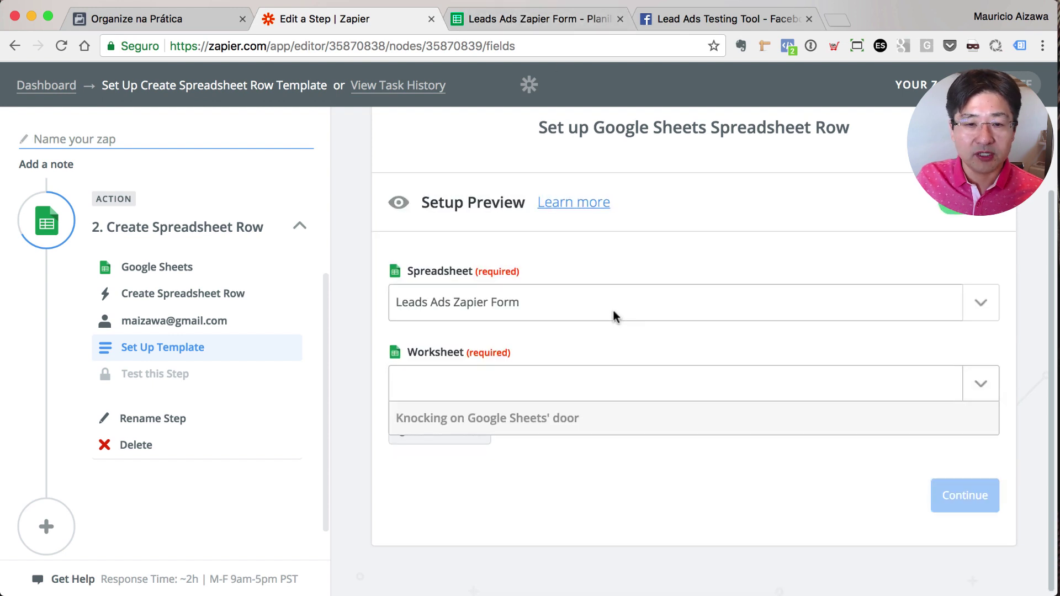
{"action": "left_click", "coordinate": [450, 452]}
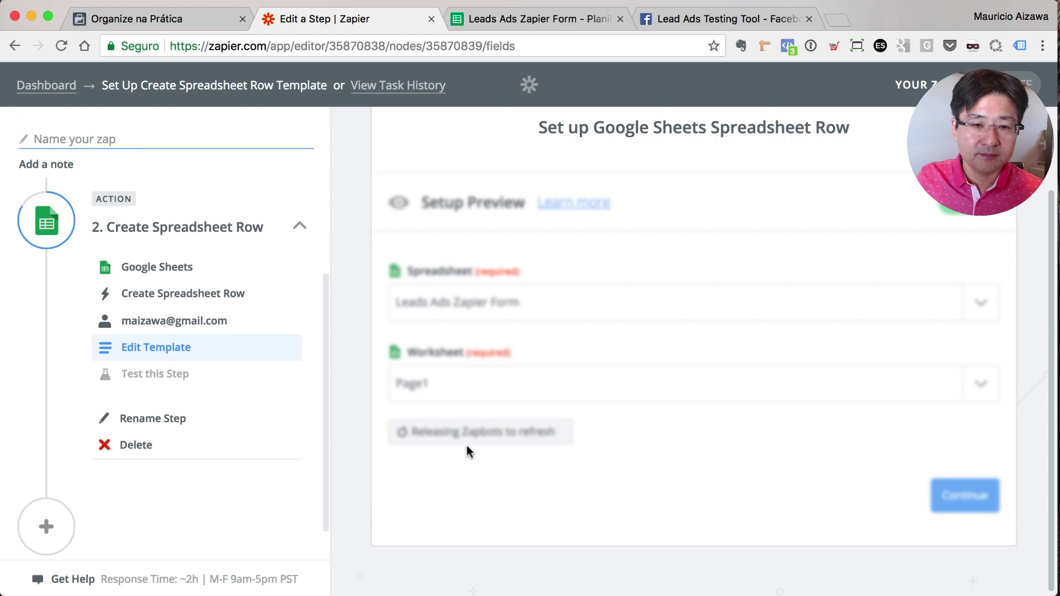
{"action": "scroll", "coordinate": [593, 448], "scroll_direction": "down", "scroll_amount": 1}
{"action": "scroll", "coordinate": [593, 447], "scroll_direction": "down", "scroll_amount": 4}
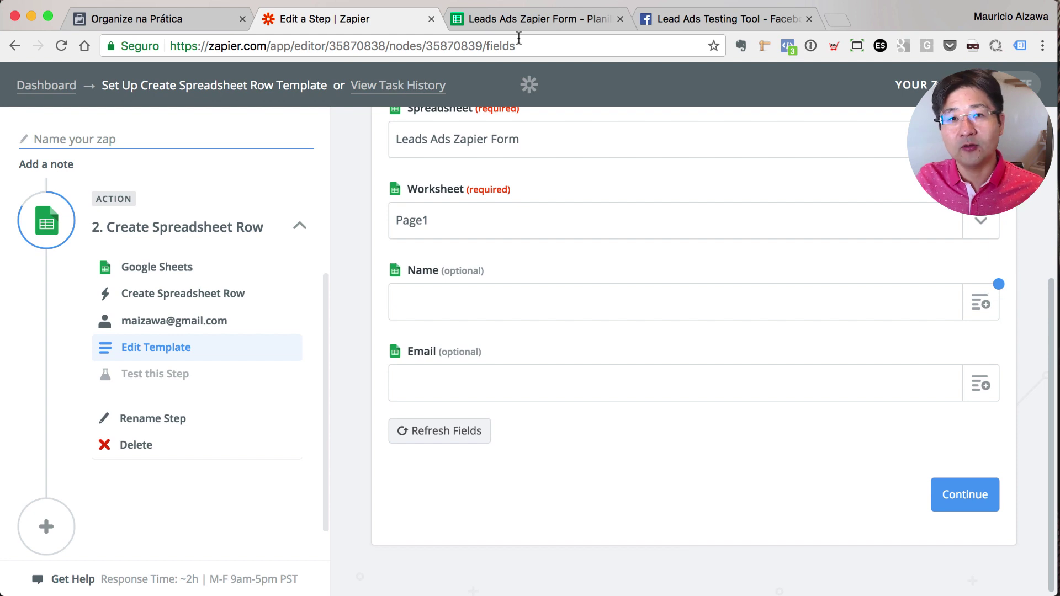
Add Phone in C1 and City in D1 as sheet headings and narrow column C.
{"action": "left_click", "coordinate": [525, 21]}
{"action": "left_click", "coordinate": [354, 199]}
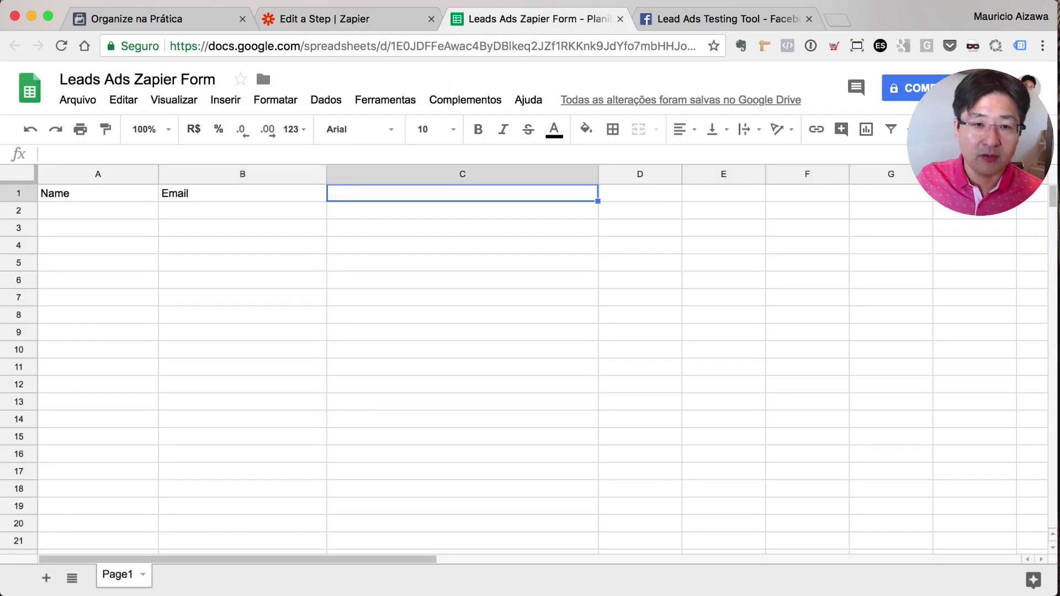
{"action": "type", "text": "Phone"}
{"action": "key", "text": "Tab"}
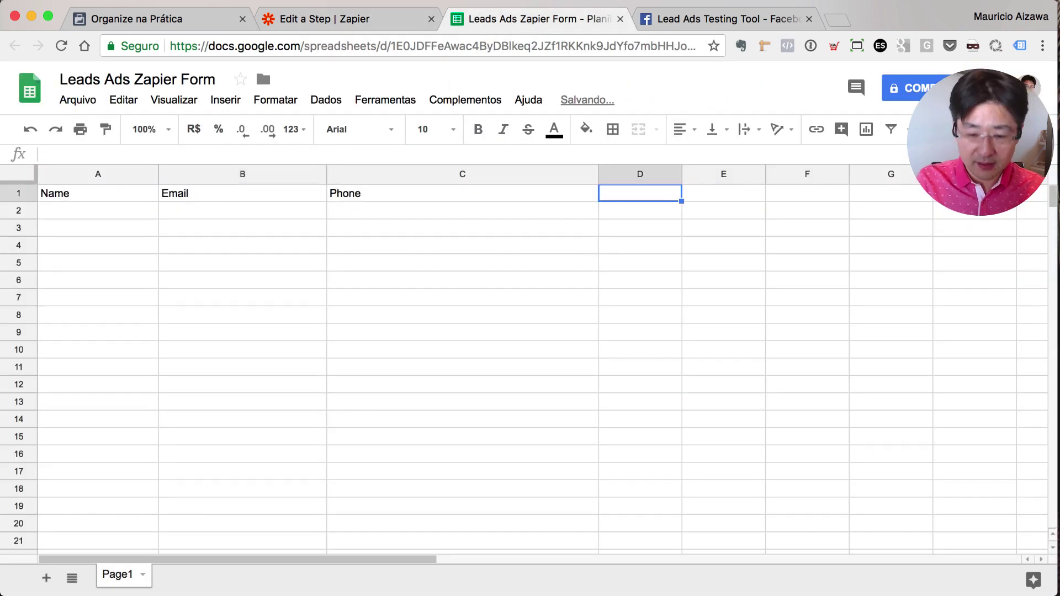
{"action": "type", "text": "City"}
{"action": "key", "text": "Return"}
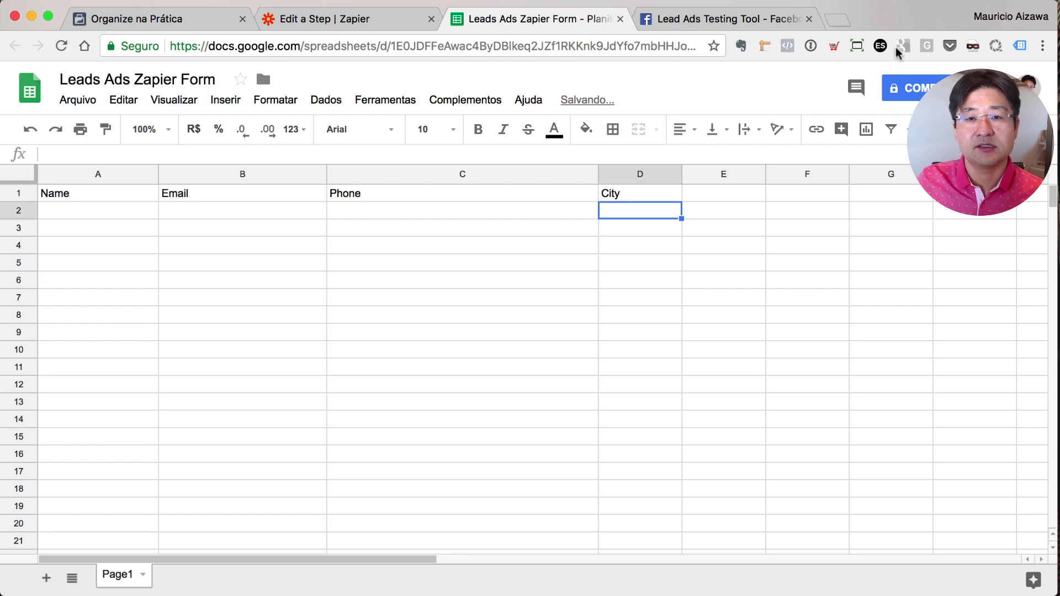
{"action": "left_click_drag", "start_coordinate": [598, 174], "coordinate": [497, 174]}
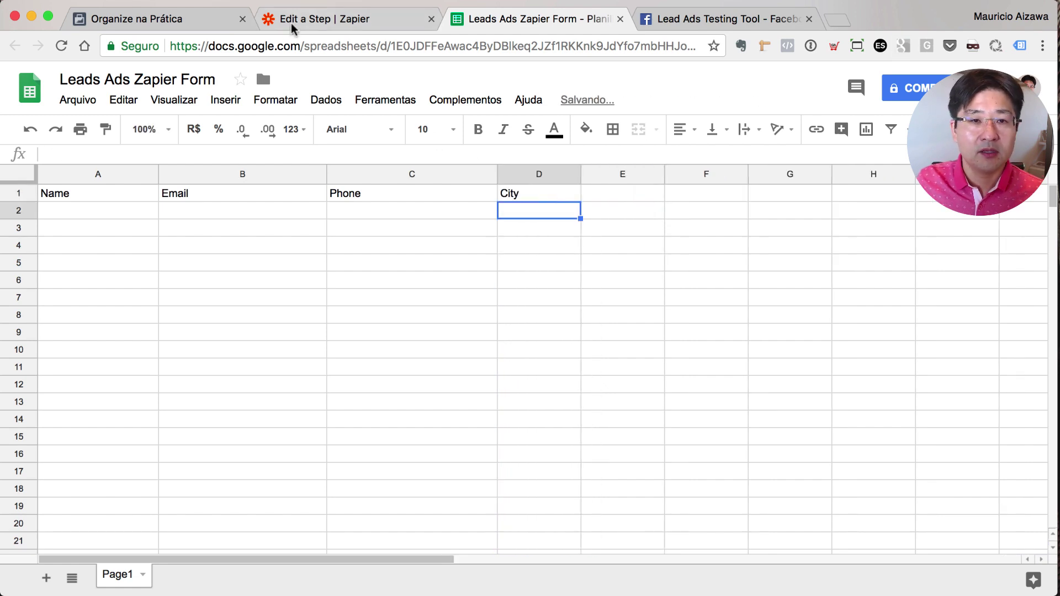
{"action": "left_click", "coordinate": [292, 25]}
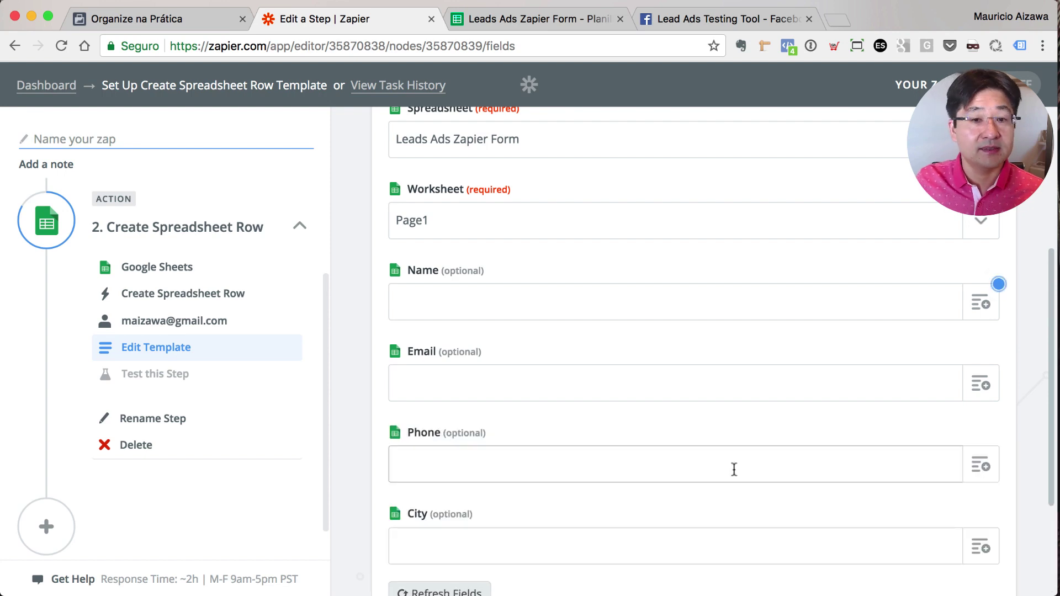
Map the lead's full name, email and phone number into the Name, Email and Phone columns.
{"action": "scroll", "coordinate": [827, 351], "scroll_direction": "down", "scroll_amount": 3}
{"action": "left_click", "coordinate": [982, 225]}
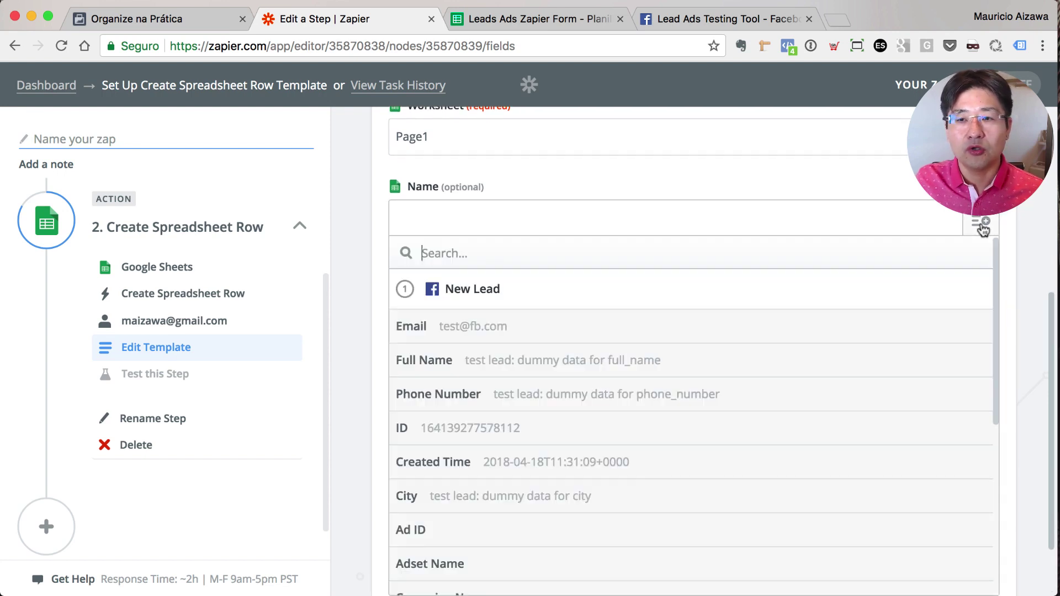
{"action": "left_click", "coordinate": [461, 360]}
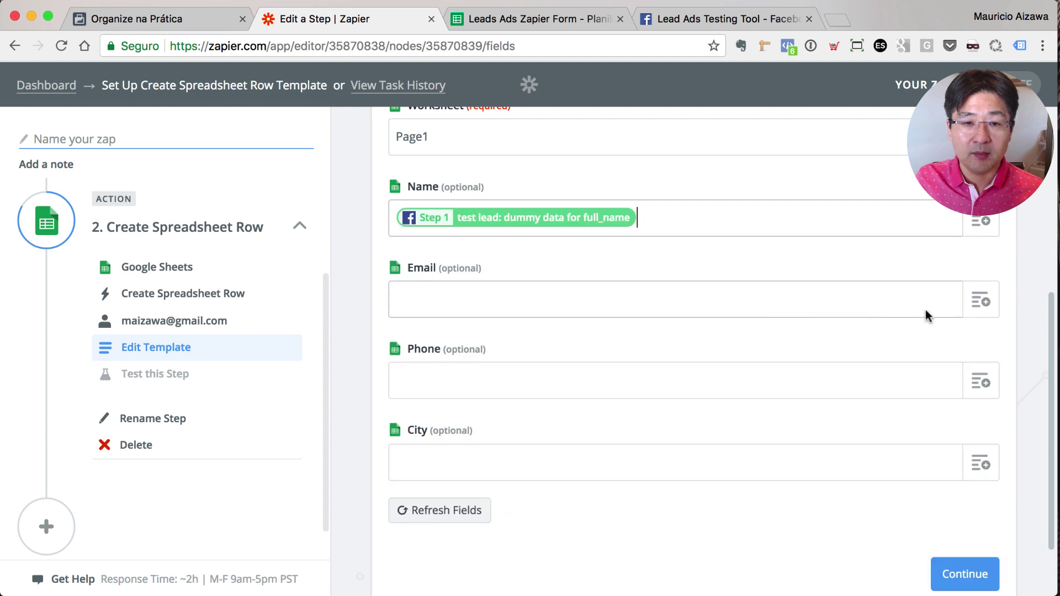
{"action": "left_click", "coordinate": [992, 304]}
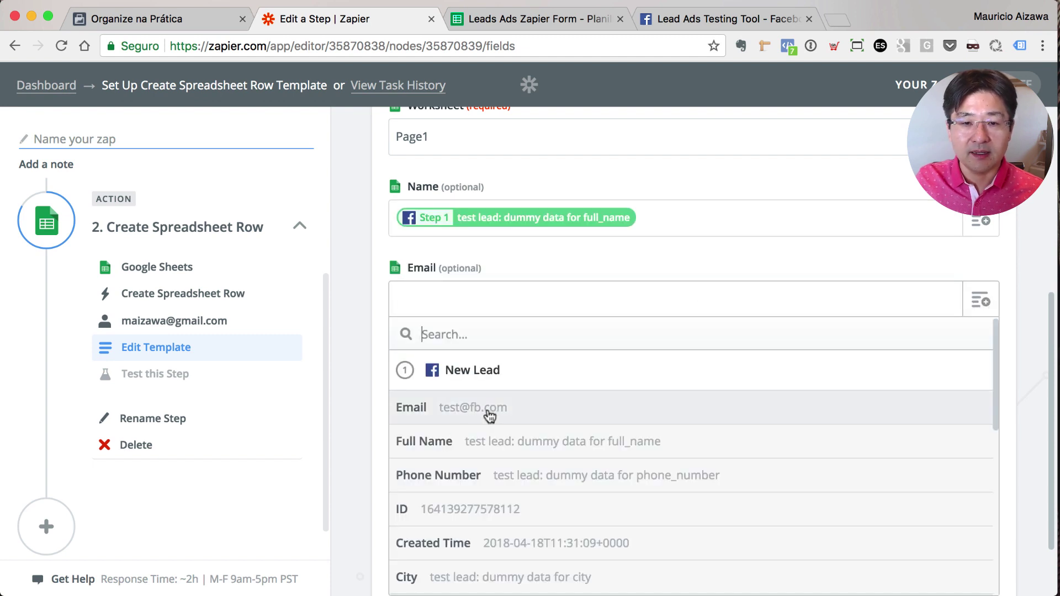
{"action": "left_click", "coordinate": [482, 395]}
{"action": "scroll", "coordinate": [717, 331], "scroll_direction": "down", "scroll_amount": 2}
{"action": "left_click", "coordinate": [980, 302]}
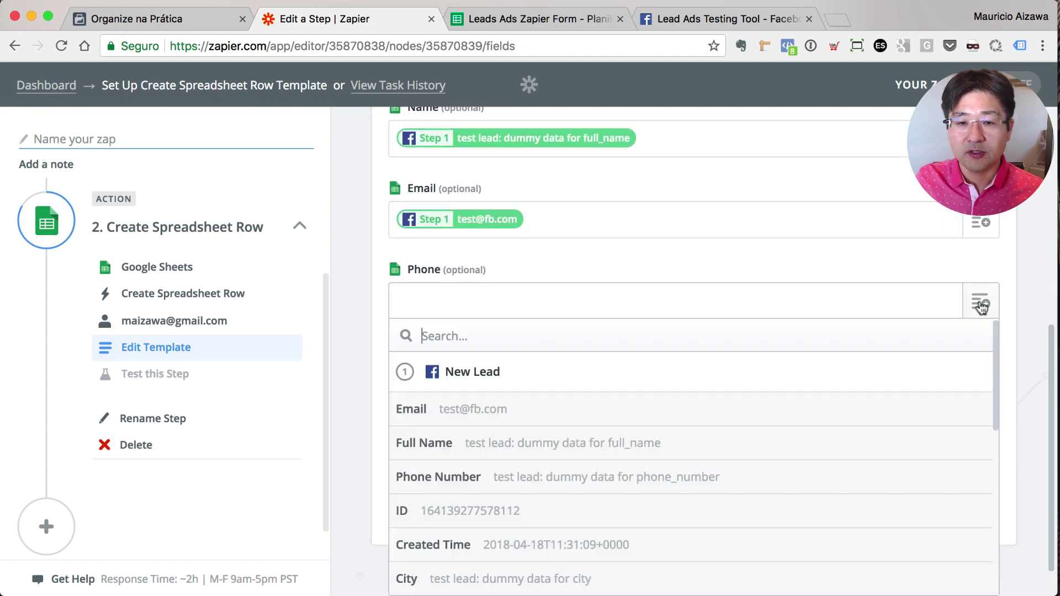
{"action": "scroll", "coordinate": [535, 447], "scroll_direction": "down", "scroll_amount": 1}
{"action": "left_click", "coordinate": [529, 448]}
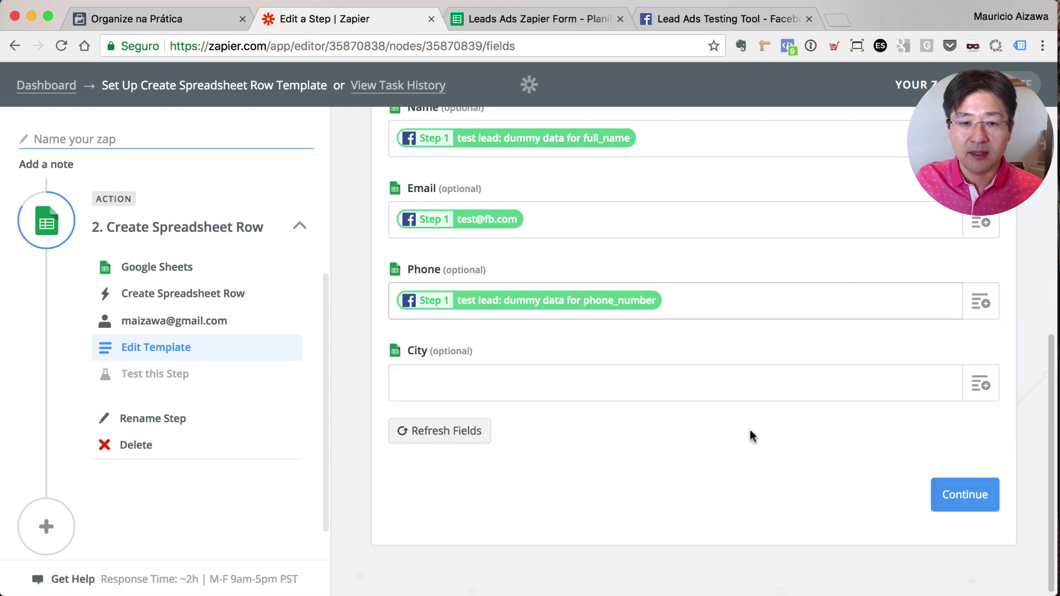
Map the lead's city into the City column, found by searching 'ci', and continue.
{"action": "left_click", "coordinate": [980, 385]}
{"action": "scroll", "coordinate": [589, 529], "scroll_direction": "down", "scroll_amount": 3}
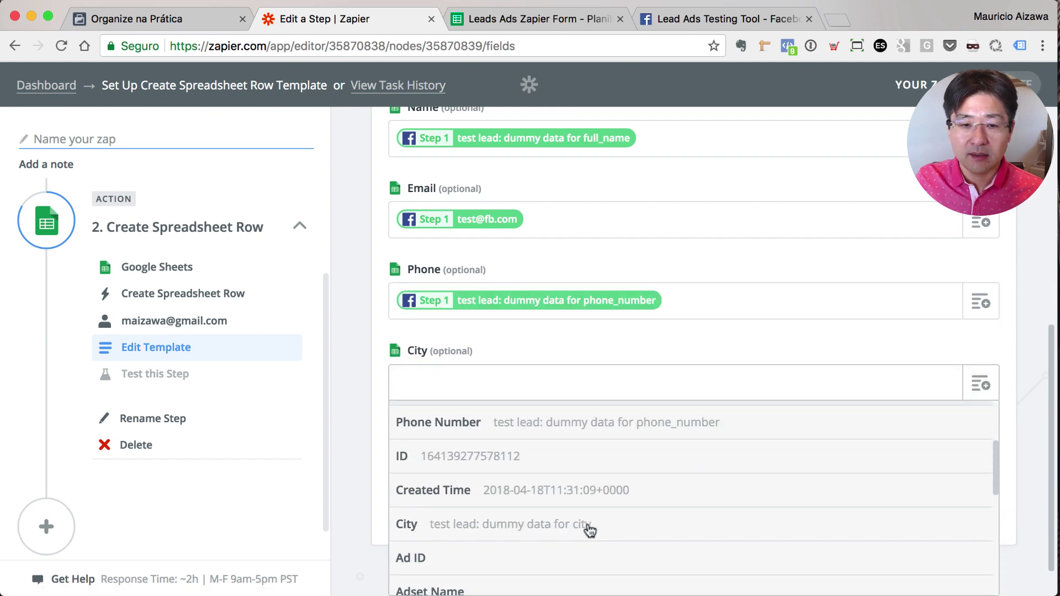
{"action": "scroll", "coordinate": [590, 529], "scroll_direction": "down", "scroll_amount": 6}
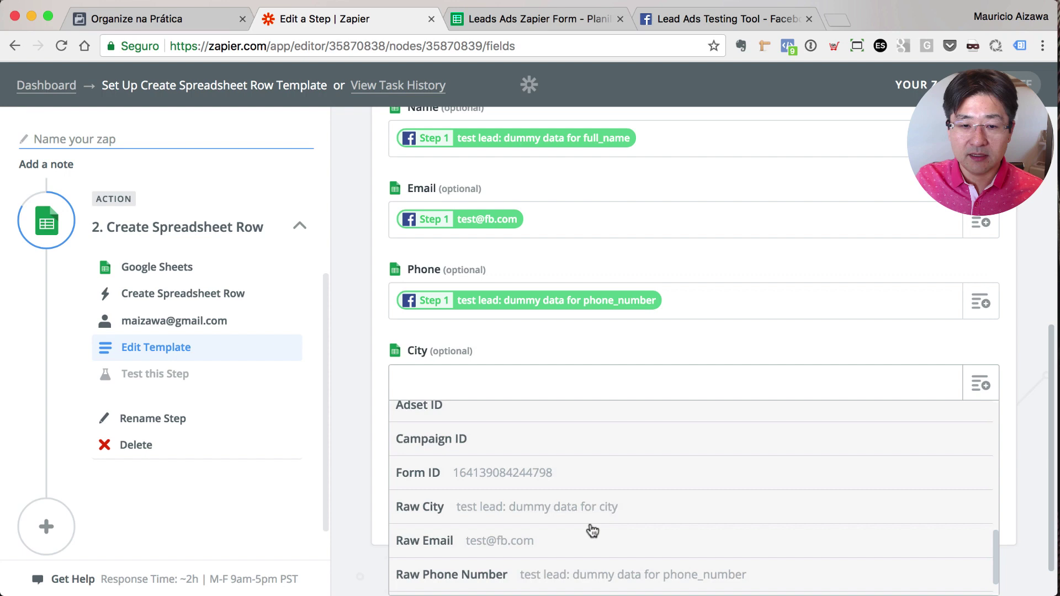
{"action": "scroll", "coordinate": [591, 525], "scroll_direction": "up", "scroll_amount": 8}
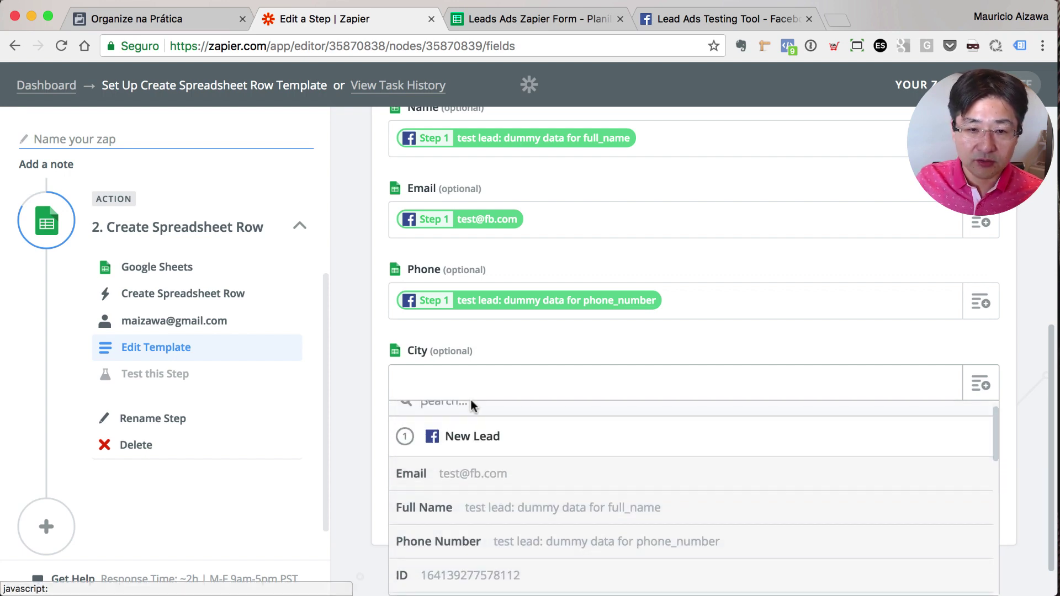
{"action": "scroll", "coordinate": [485, 410], "scroll_direction": "up", "scroll_amount": 1}
{"action": "type", "text": "ci"}
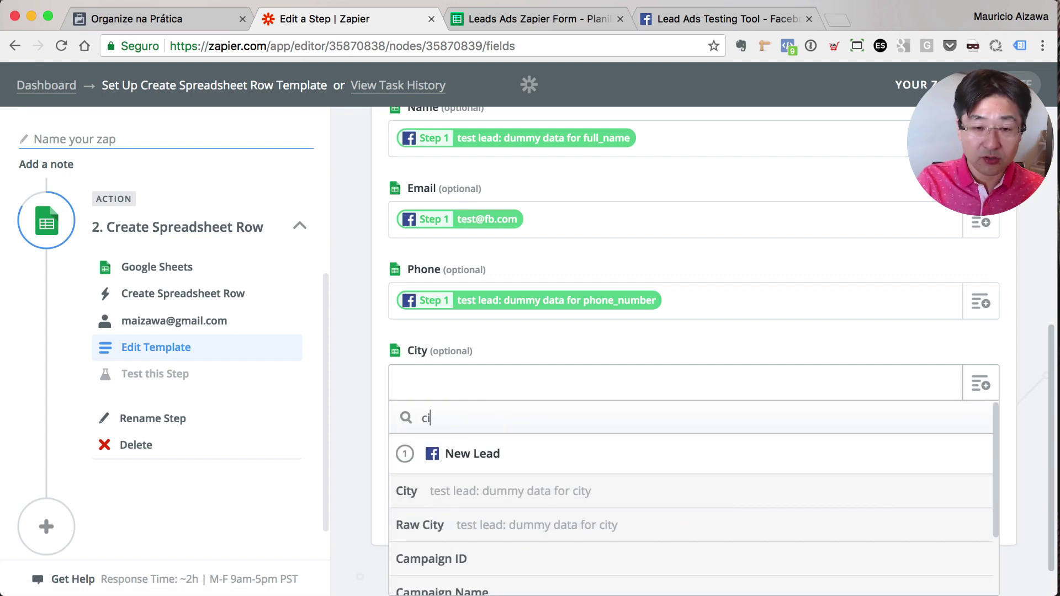
{"action": "left_click", "coordinate": [500, 490]}
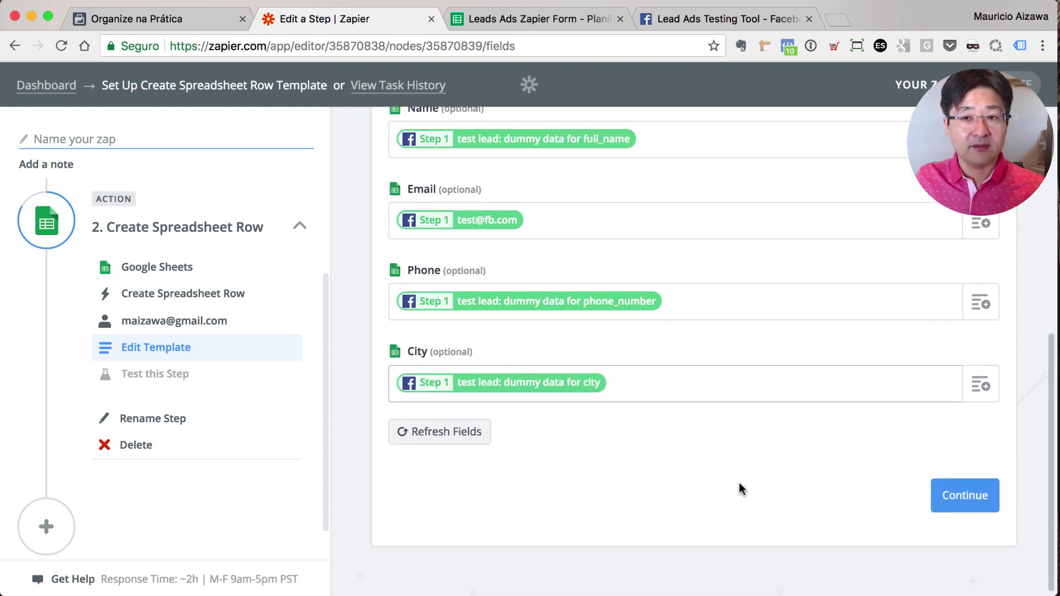
{"action": "left_click", "coordinate": [965, 498]}
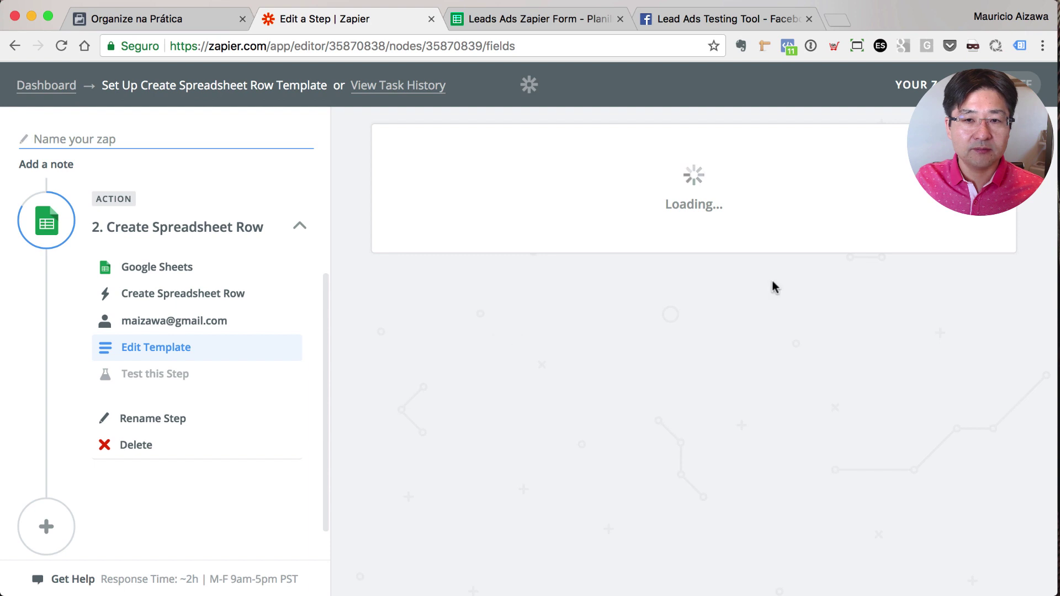
Send a test row to the sheet, confirm it in row 2 with column D widened, and finish.
{"action": "scroll", "coordinate": [806, 381], "scroll_direction": "down", "scroll_amount": 4}
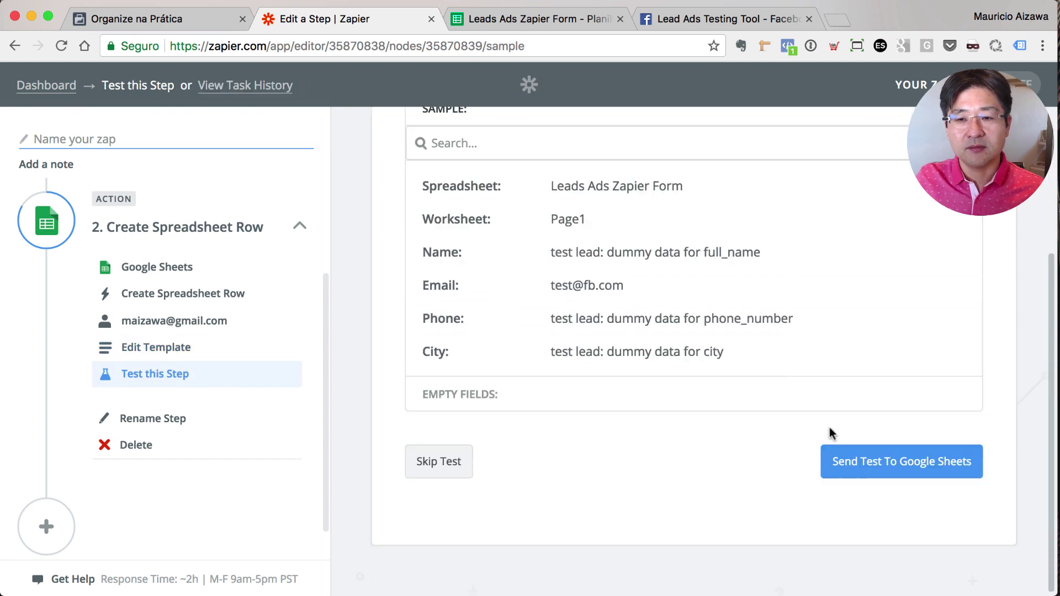
{"action": "left_click", "coordinate": [886, 470]}
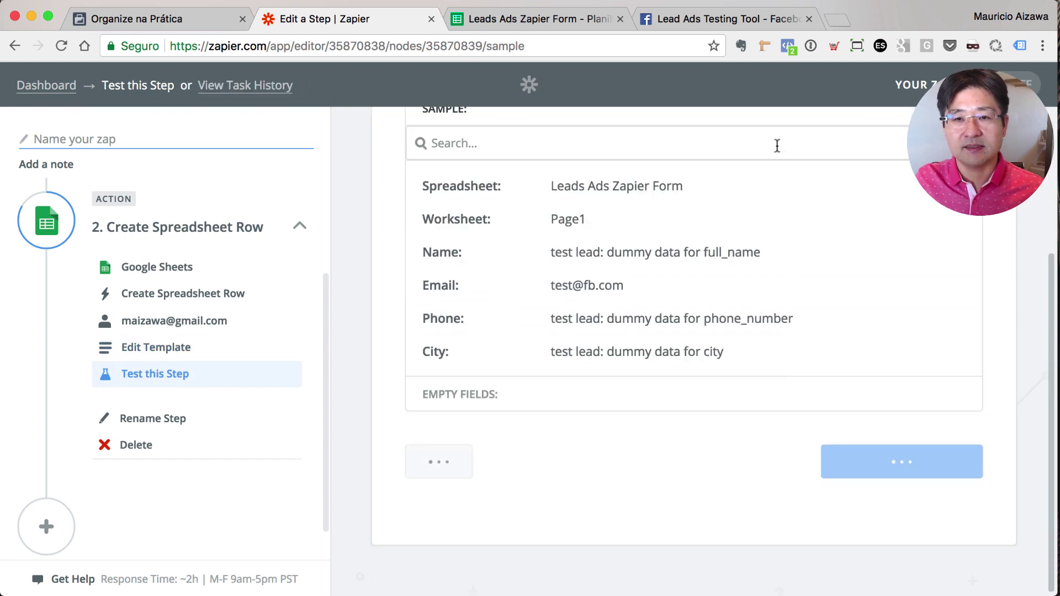
{"action": "left_click", "coordinate": [523, 20]}
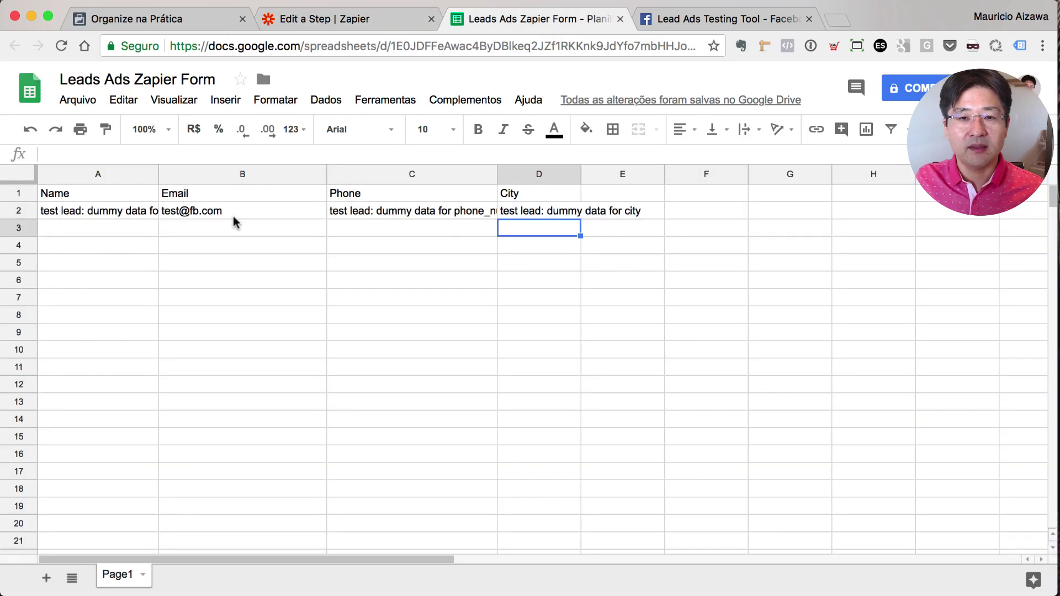
{"action": "left_click_drag", "start_coordinate": [579, 174], "coordinate": [705, 174]}
{"action": "left_click", "coordinate": [339, 20]}
{"action": "left_click", "coordinate": [958, 488]}
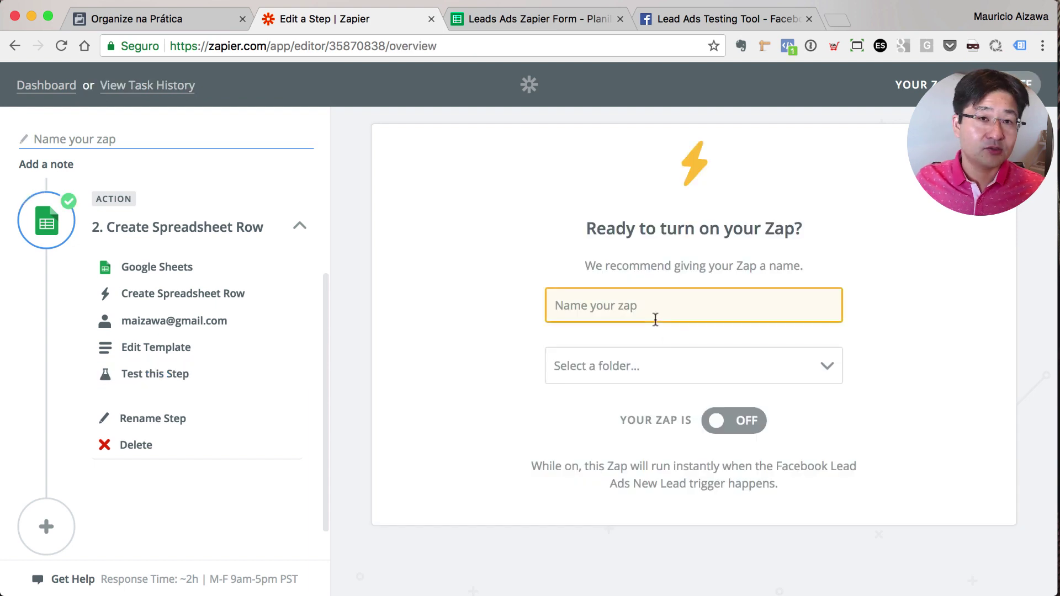
Name the zap 'Facebook Leads to Google Sheet', switch it ON, and return to the dashboard.
{"action": "type", "text": "Facebo"}
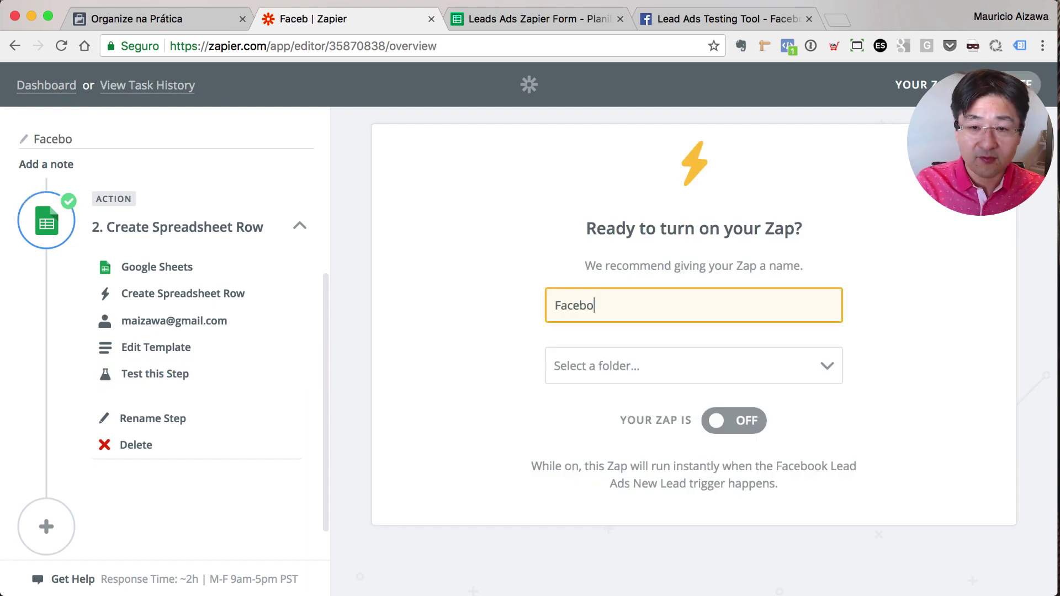
{"action": "type", "text": "ok Leads to G"}
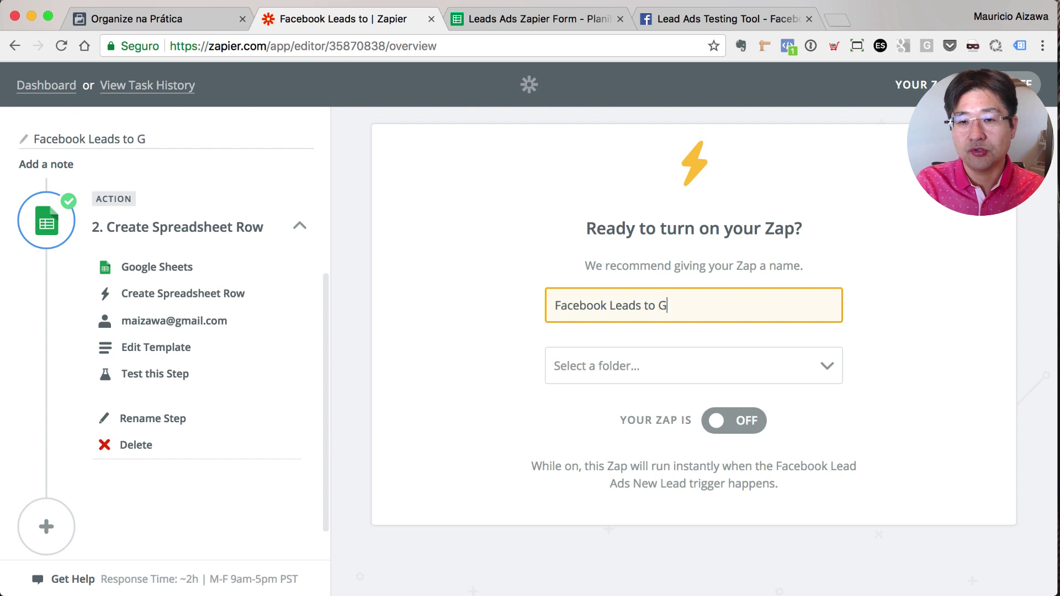
{"action": "type", "text": "oogle Sheet"}
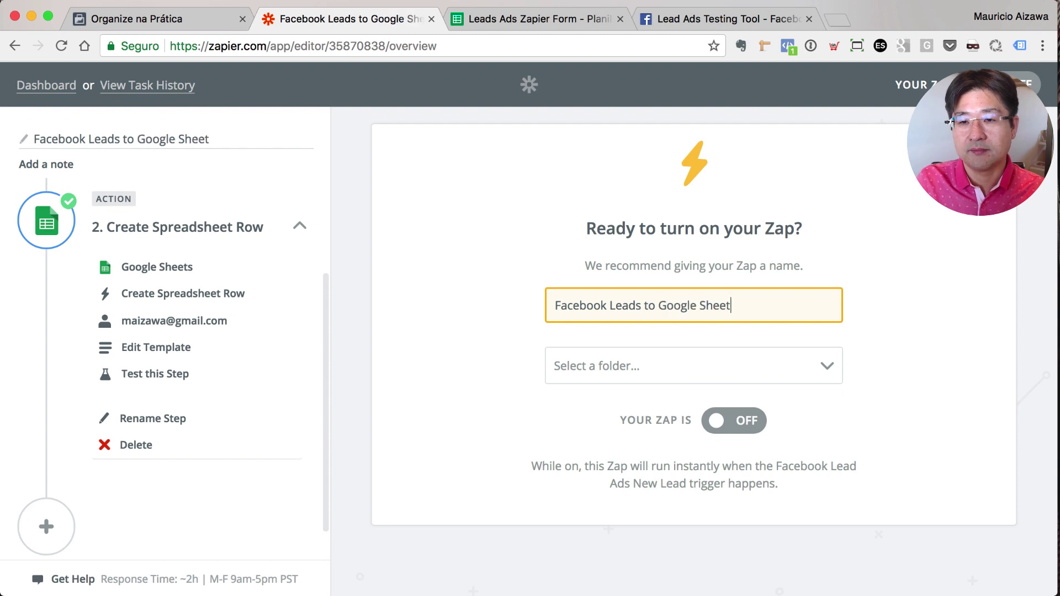
{"action": "left_click", "coordinate": [740, 421]}
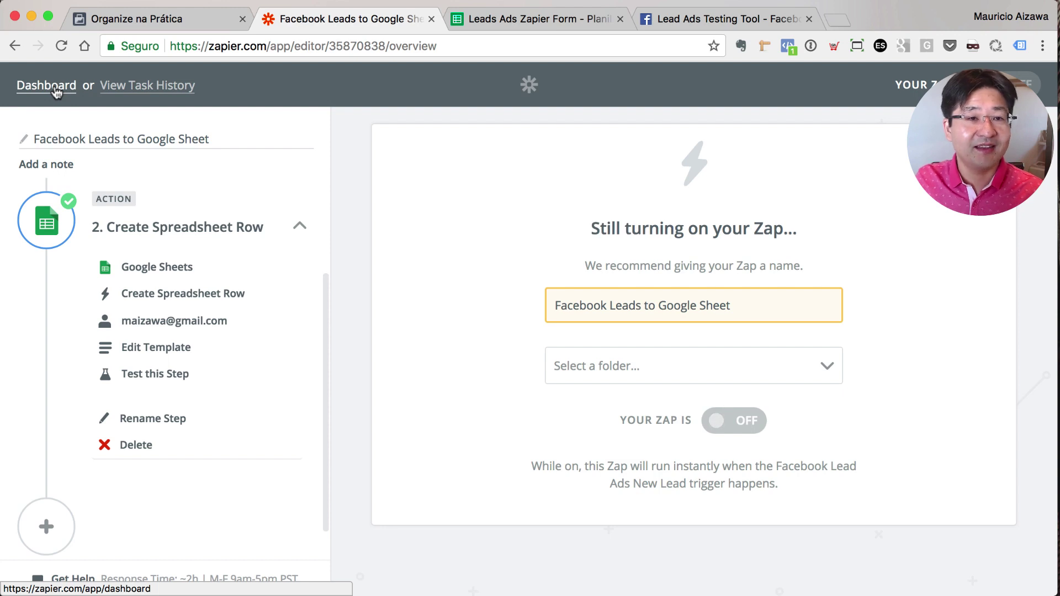
{"action": "left_click", "coordinate": [55, 90]}
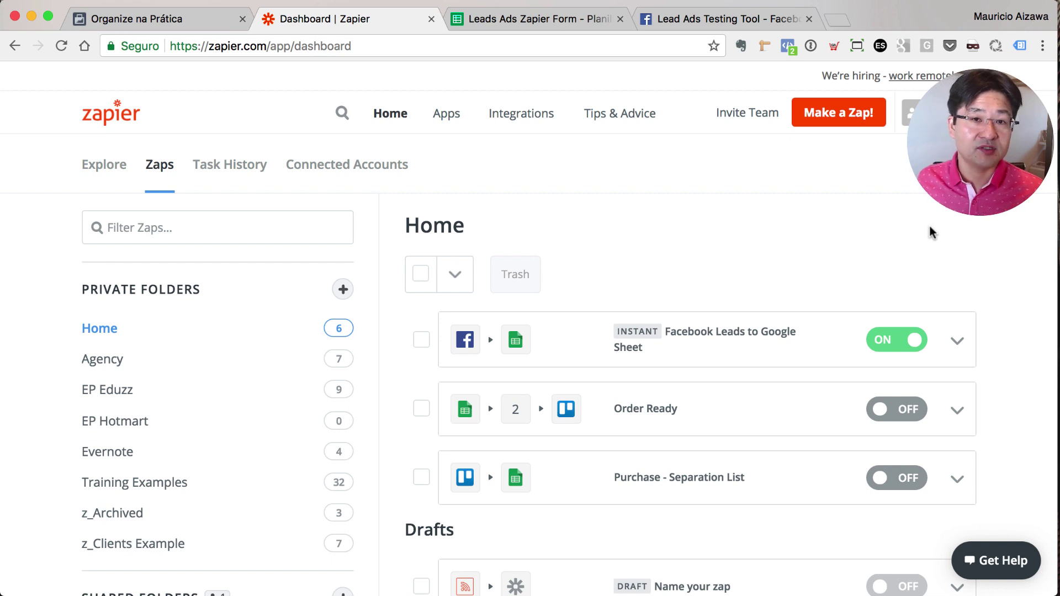
Preview the Zapier Form Test lead form, submit a sample lead, and close the confirmation.
{"action": "left_click", "coordinate": [194, 19]}
{"action": "left_click", "coordinate": [342, 295]}
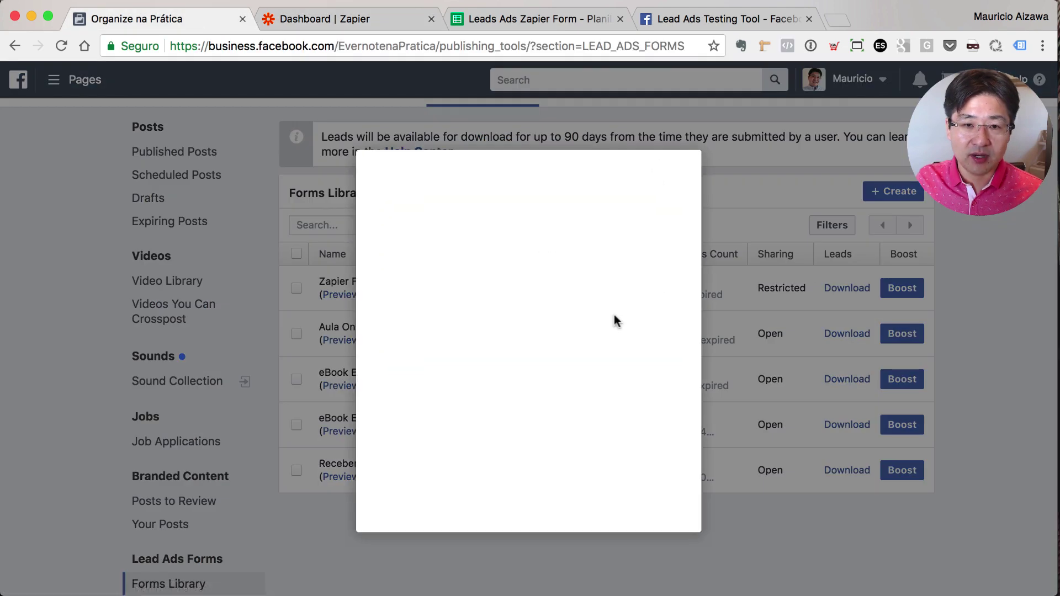
{"action": "scroll", "coordinate": [596, 306], "scroll_direction": "down", "scroll_amount": 5}
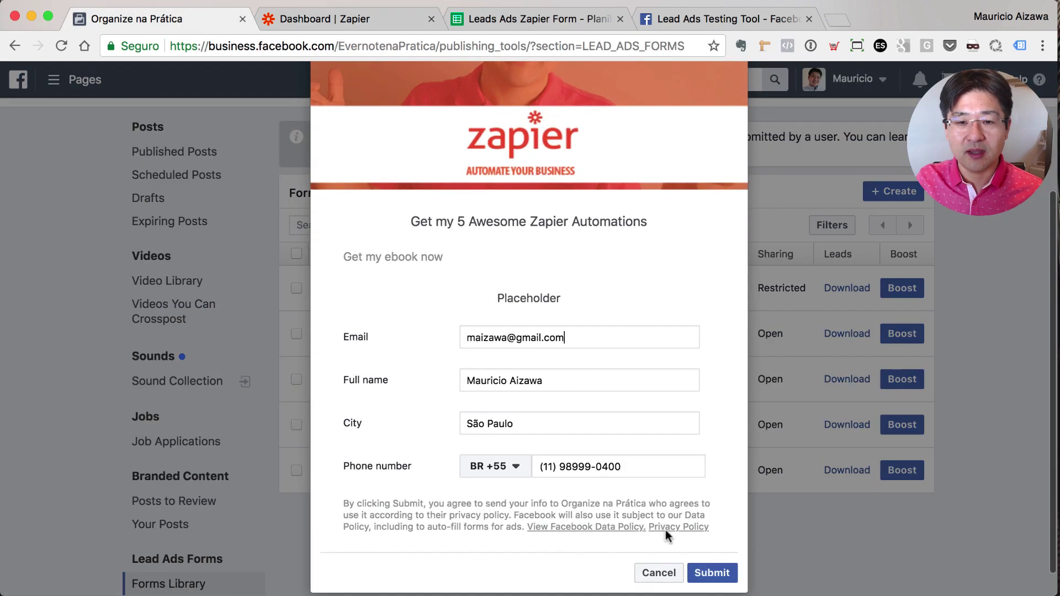
{"action": "left_click", "coordinate": [711, 574]}
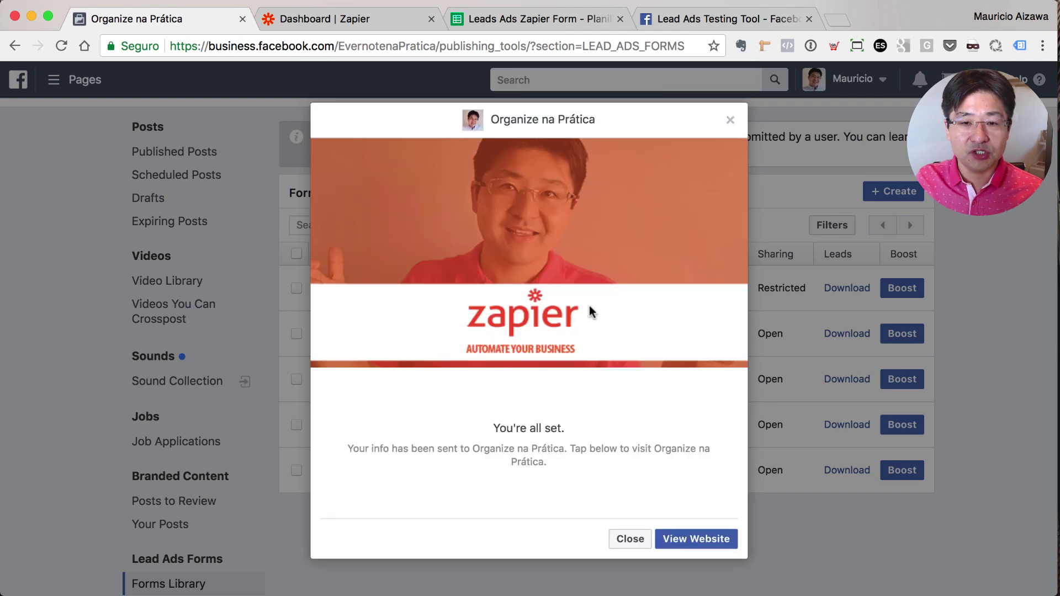
{"action": "left_click", "coordinate": [623, 546]}
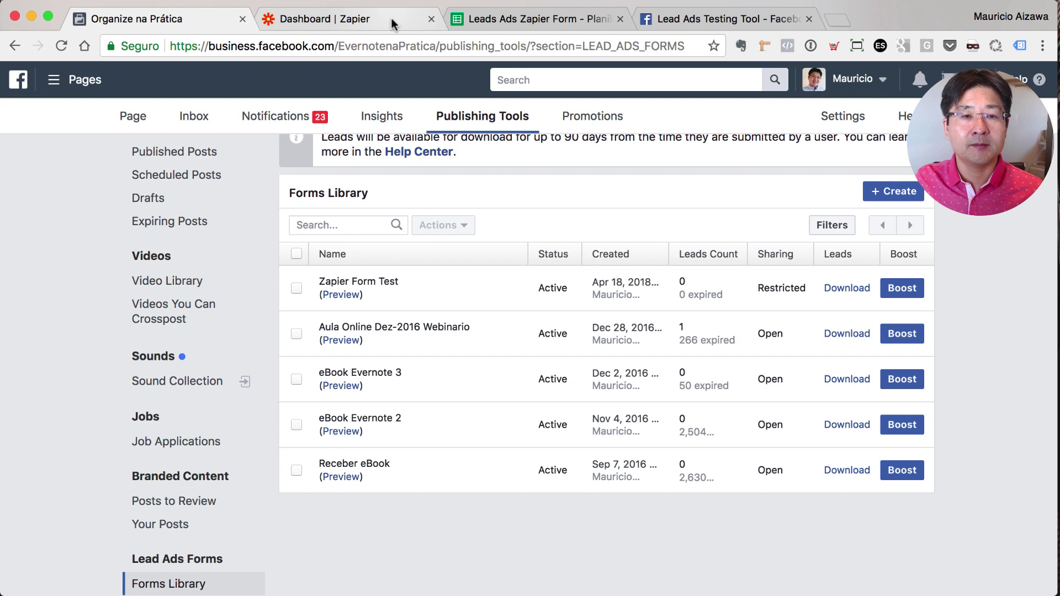
Refresh the zap's Task History to confirm the successful run, and check the sheet for new rows.
{"action": "left_click", "coordinate": [392, 23]}
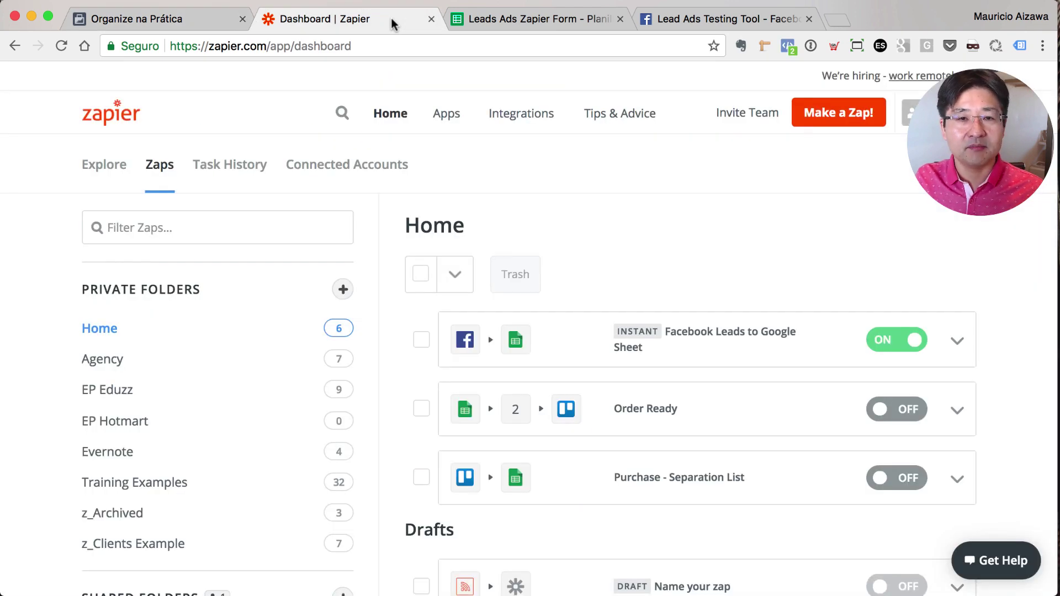
{"action": "left_click", "coordinate": [957, 340]}
{"action": "left_click", "coordinate": [569, 237]}
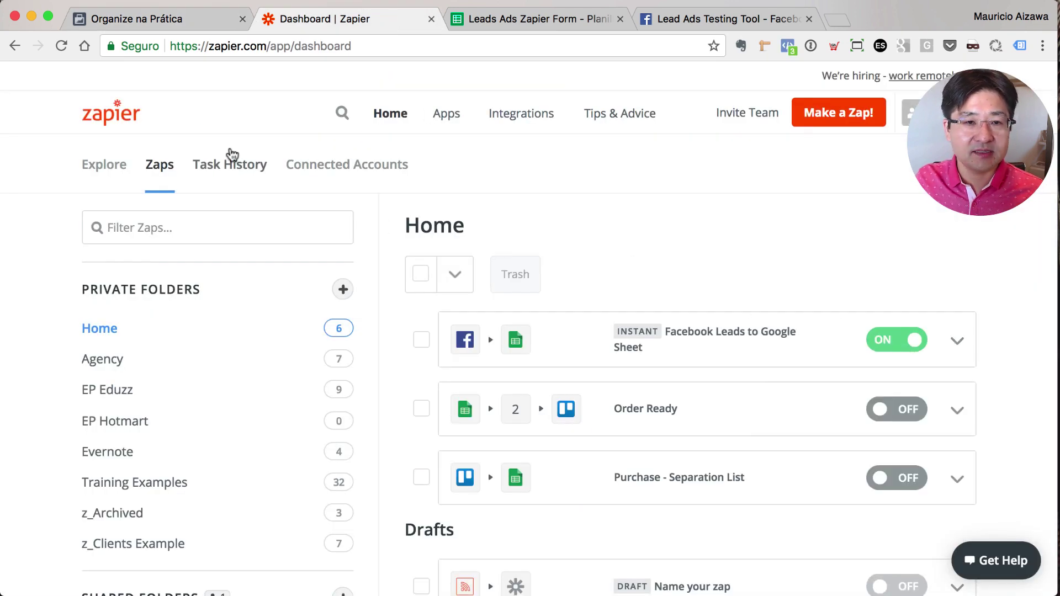
{"action": "left_click", "coordinate": [233, 164]}
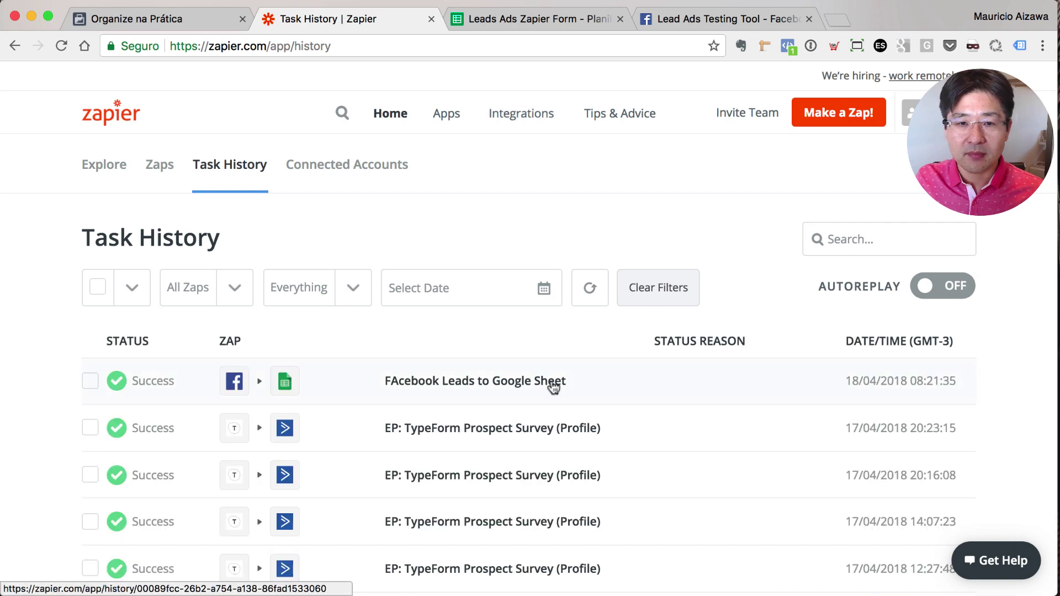
{"action": "left_click", "coordinate": [589, 287]}
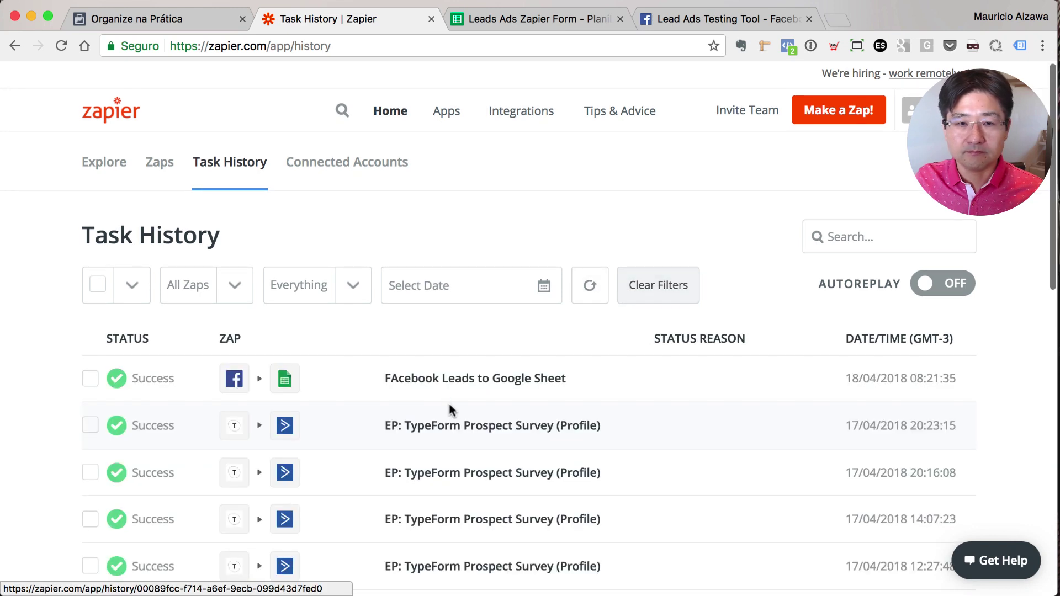
{"action": "left_click", "coordinate": [539, 22]}
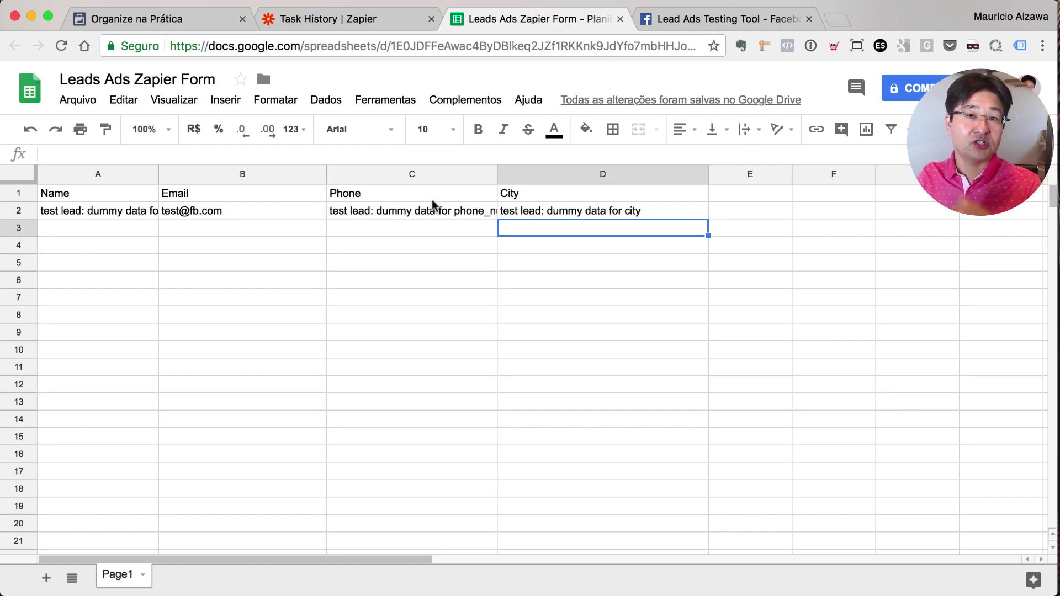
{"action": "left_click", "coordinate": [720, 22]}
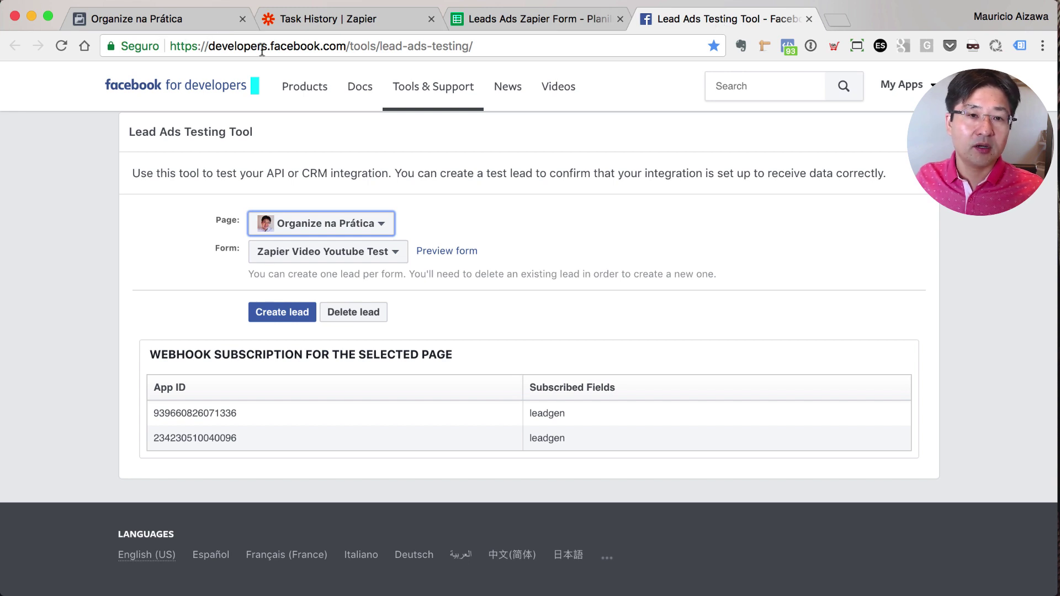
Create a test lead for the Zapier Video Youtube Test form, then view the Leads Ads Zapier Form sheet.
{"action": "left_click", "coordinate": [474, 49]}
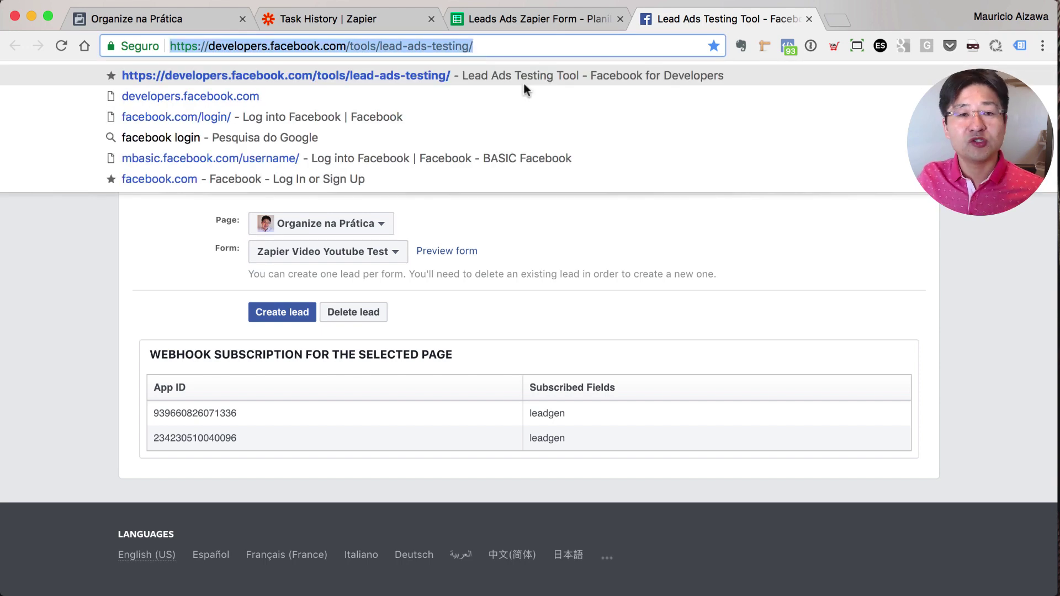
{"action": "left_click", "coordinate": [857, 272]}
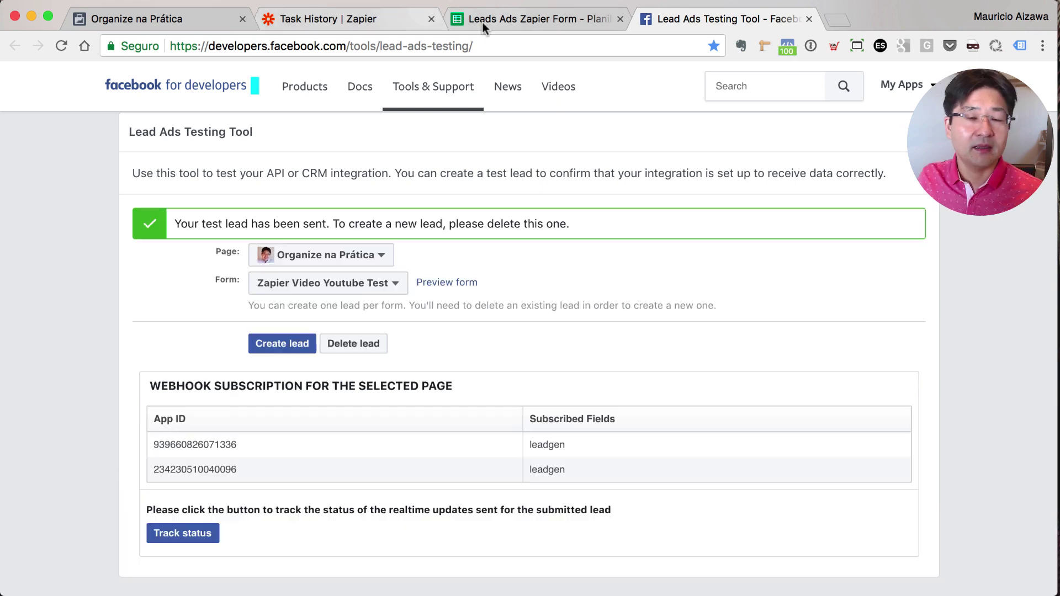
{"action": "left_click", "coordinate": [482, 22]}
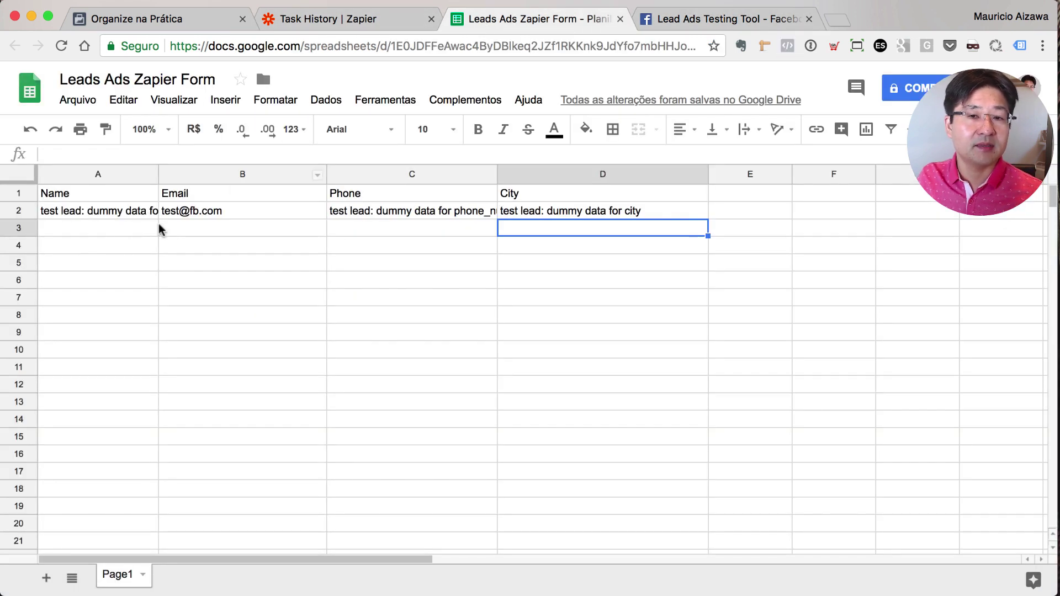